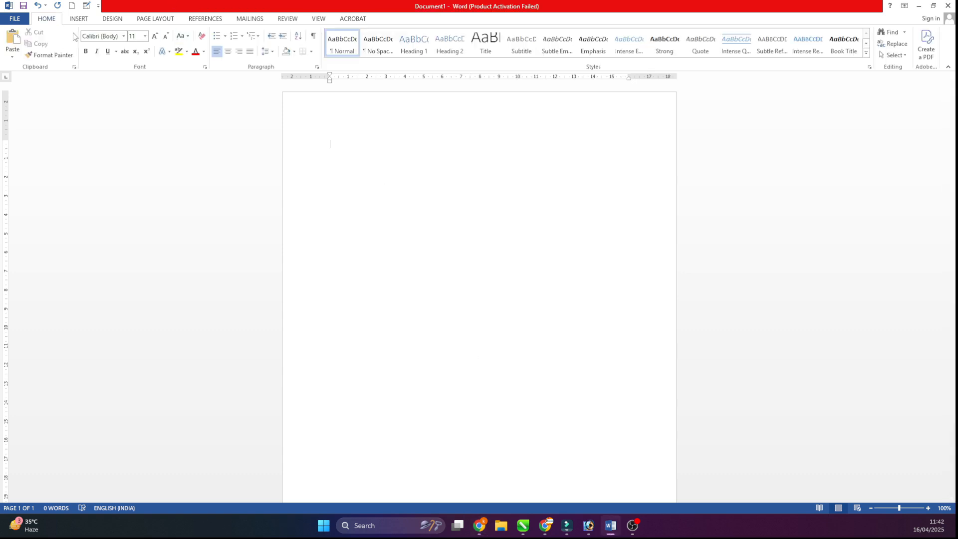
- Insert a table with five columns and six rows into the blank document
{"action": "left_click", "coordinate": [80, 20]}
{"action": "left_click", "coordinate": [81, 53]}
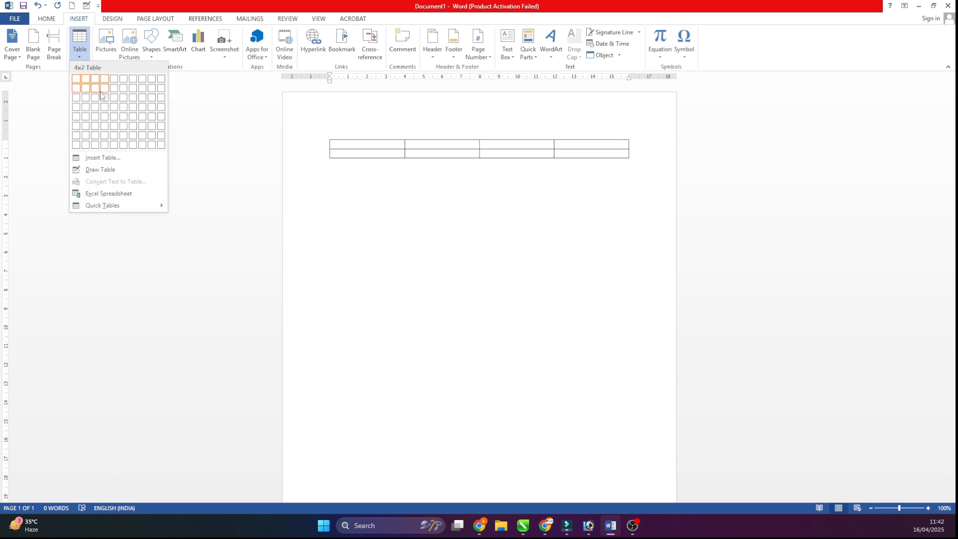
{"action": "left_click", "coordinate": [115, 127]}
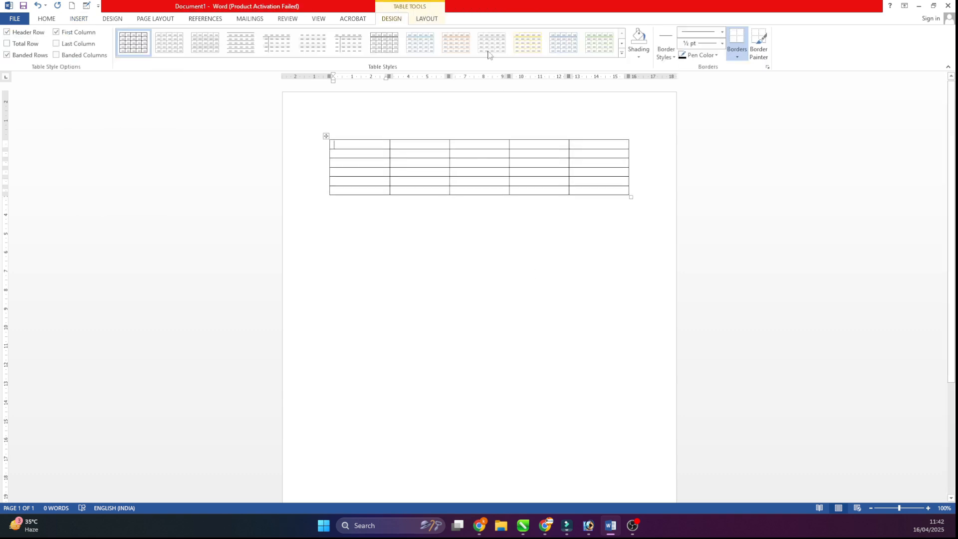
- Fill the table's header row with Name, Roll, Hindi, English and Math
{"action": "mouse_move", "coordinate": [392, 137]}
{"action": "type", "text": "Name"}
{"action": "key", "text": "Tab"}
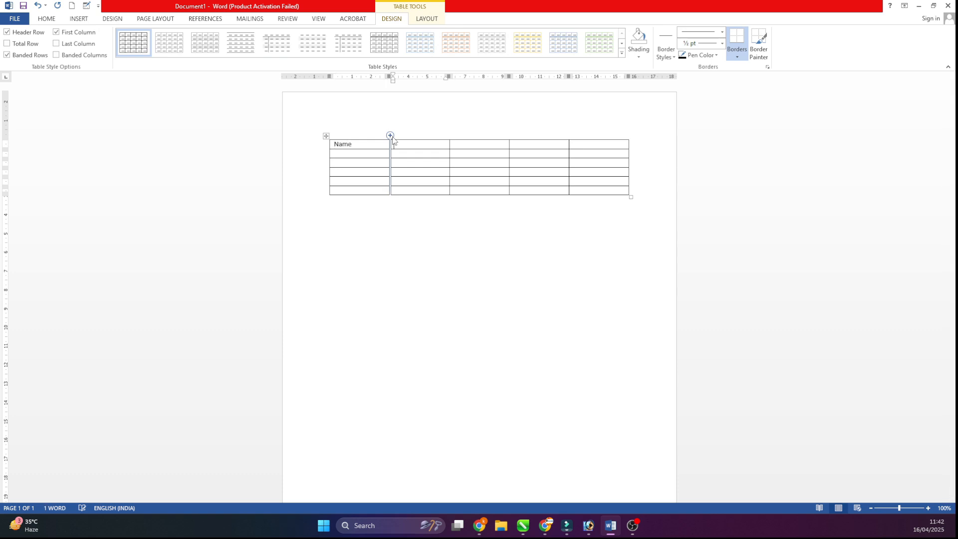
{"action": "key", "text": "Tab"}
{"action": "type", "text": "Hi"}
{"action": "key", "text": "Tab"}
{"action": "type", "text": "English"}
{"action": "key", "text": "Tab"}
- Enter the five students' first names in the rows under the Name heading
{"action": "left_click", "coordinate": [367, 156]}
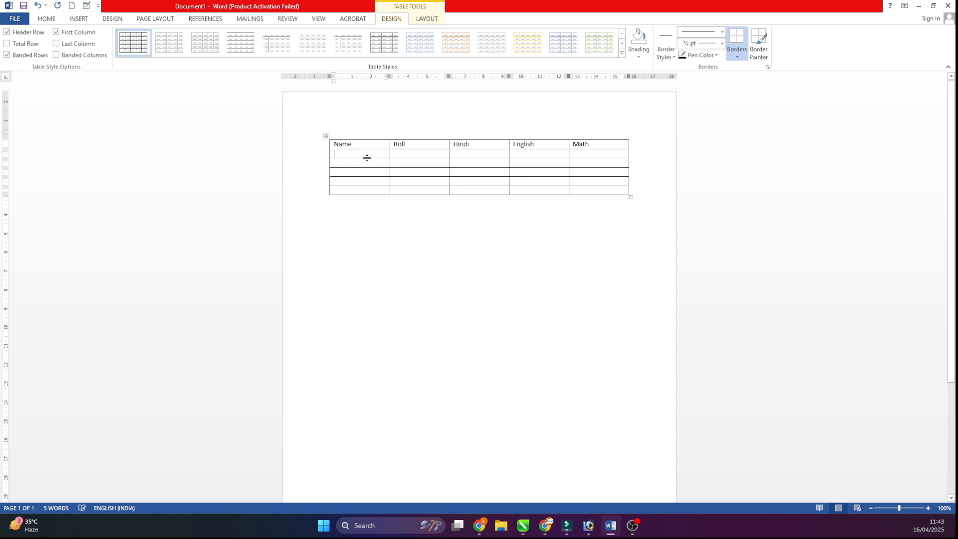
{"action": "type", "text": "Ra"}
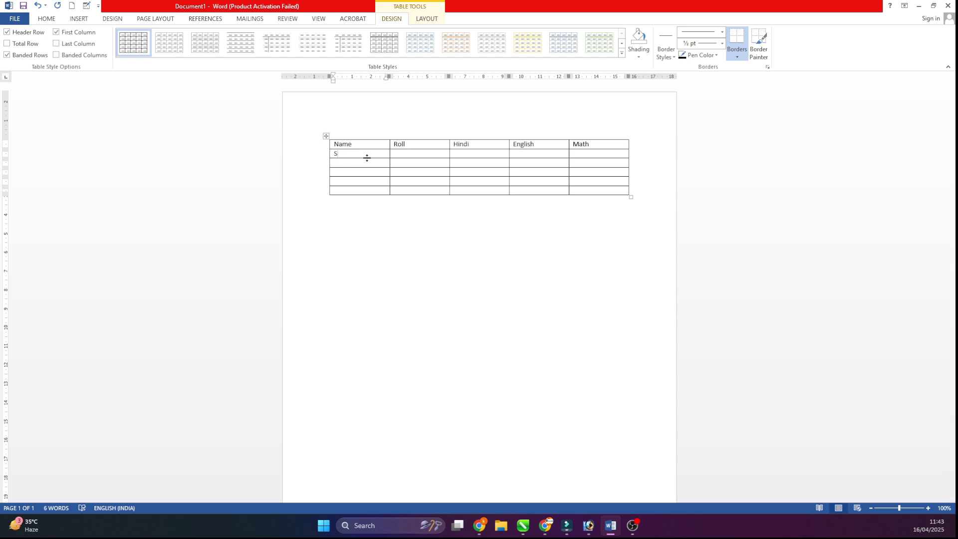
{"action": "key", "text": "Down"}
{"action": "key", "text": "Down"}
{"action": "key", "text": "Down"}
{"action": "key", "text": "Down"}
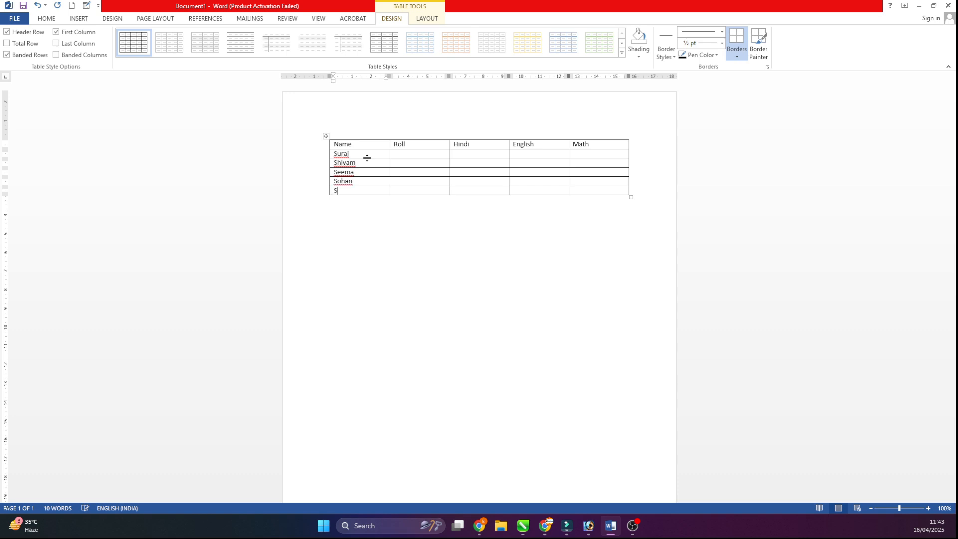
{"action": "type", "text": "Suresh"}
- Fill the Roll column with A101, A102, A103, A104 and A105 for the five students
{"action": "left_click", "coordinate": [909, 508]}
{"action": "scroll", "coordinate": [353, 267], "scroll_direction": "up", "scroll_amount": 3}
{"action": "left_click", "coordinate": [353, 262]}
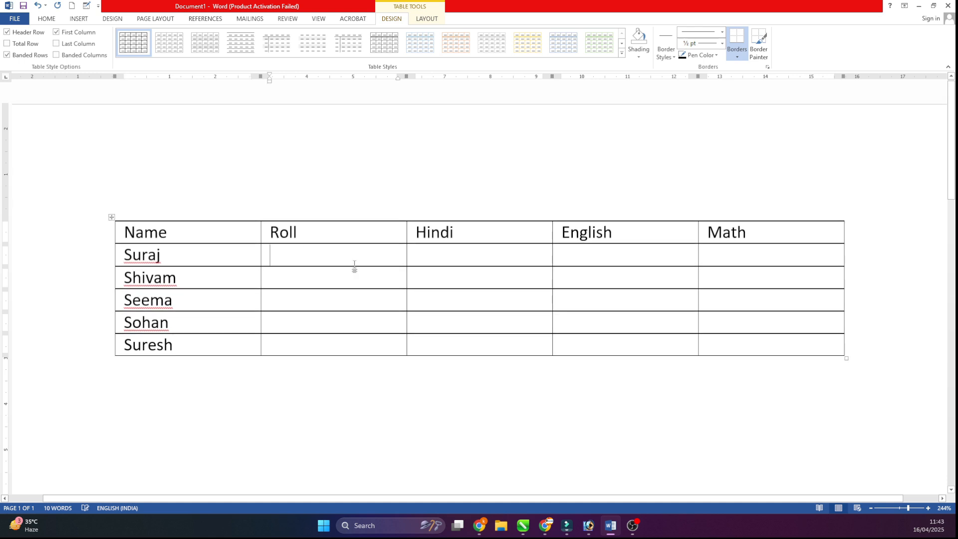
{"action": "type", "text": "A101"}
{"action": "key", "text": "Down"}
{"action": "type", "text": "A102"}
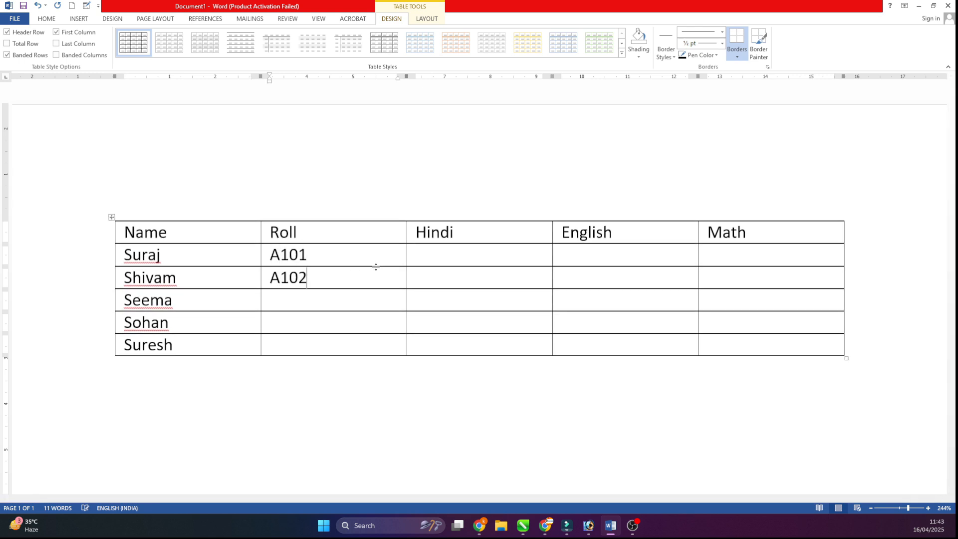
{"action": "key", "text": "Down"}
{"action": "type", "text": "A103"}
{"action": "type", "text": "A104"}
{"action": "key", "text": "Down"}
{"action": "type", "text": "A105"}
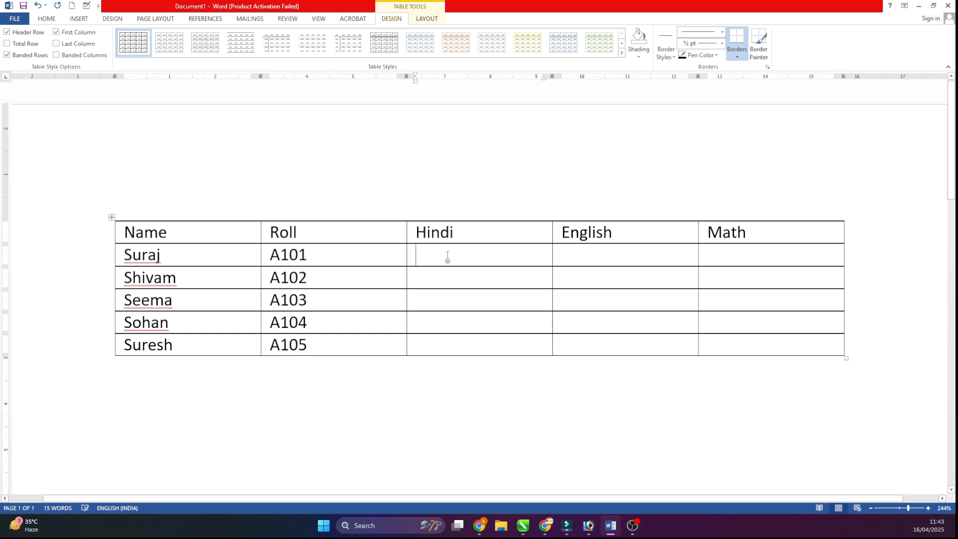
{"action": "type", "text": "56"}
- Enter the first student's marks as Hindi 56, English 85 and Math 85
{"action": "key", "text": "Tab"}
{"action": "type", "text": "85"}
{"action": "key", "text": "Tab"}
{"action": "type", "text": "85"}
- Enter the Hindi marks 74, 52, 63 and 96 for the remaining four students
{"action": "key", "text": "Down"}
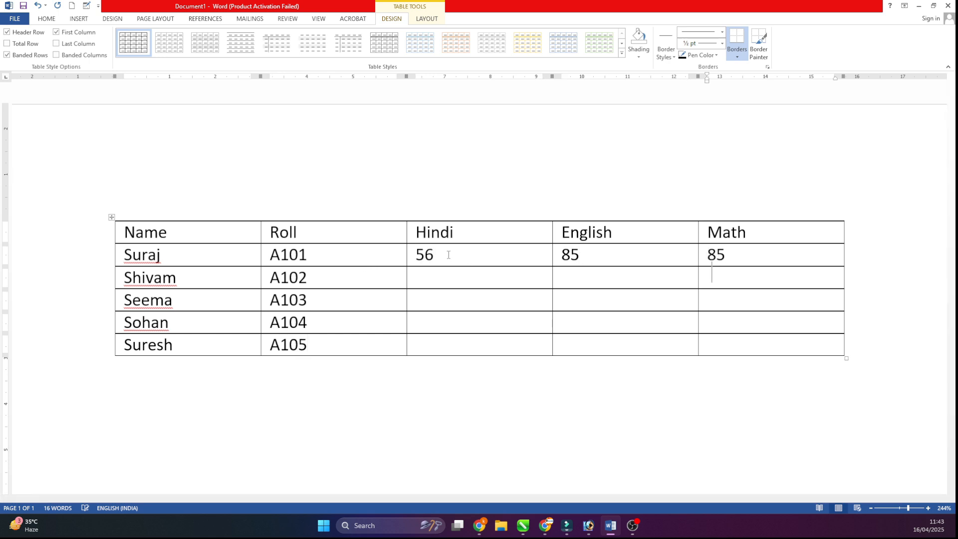
{"action": "key", "text": "Left"}
{"action": "key", "text": "Left"}
{"action": "type", "text": "74"}
{"action": "key", "text": "Down"}
{"action": "type", "text": "528"}
{"action": "key", "text": "BackSpace"}
{"action": "key", "text": "Down"}
{"action": "type", "text": "63"}
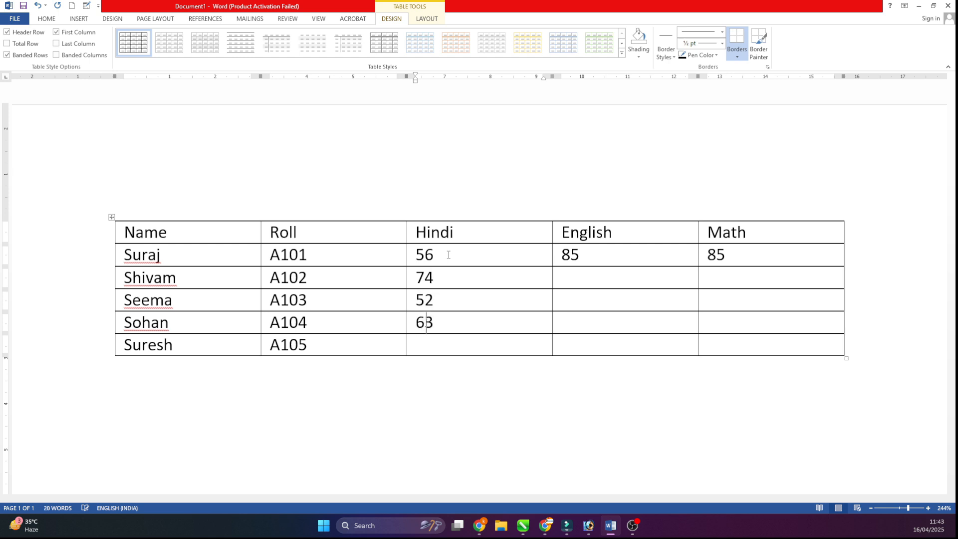
{"action": "type", "text": "96"}
- Enter the English marks 85, 96, 36 and 78 for the second to fifth students
{"action": "key", "text": "Up"}
{"action": "key", "text": "Right"}
{"action": "key", "text": "Right"}
{"action": "key", "text": "Up"}
{"action": "key", "text": "Left"}
{"action": "type", "text": "85"}
{"action": "key", "text": "Down"}
{"action": "type", "text": "96"}
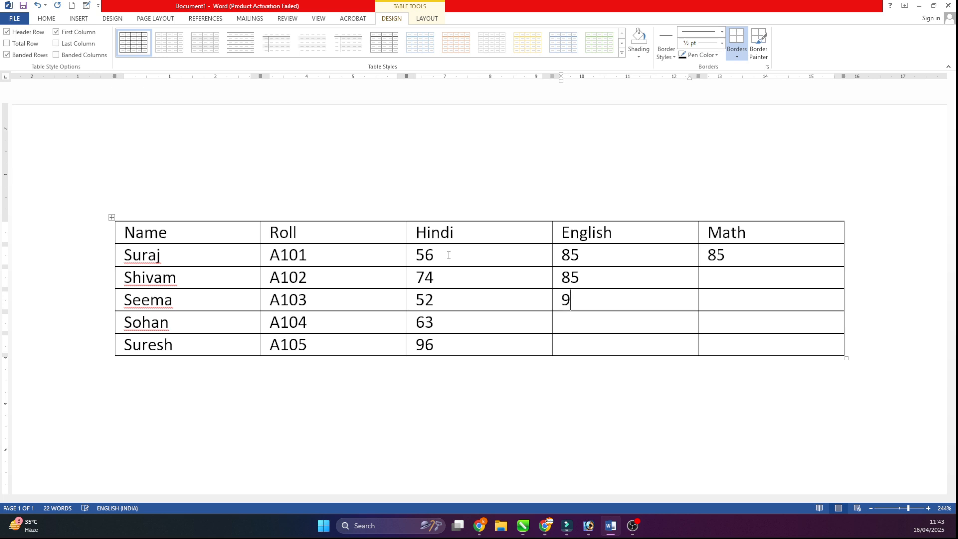
{"action": "key", "text": "Down"}
{"action": "type", "text": "36"}
{"action": "key", "text": "Right"}
{"action": "key", "text": "Down"}
{"action": "key", "text": "Left"}
{"action": "type", "text": "78"}
- Enter the Math marks 45, 25, 26 and 25 for the second to fifth students
{"action": "key", "text": "Right"}
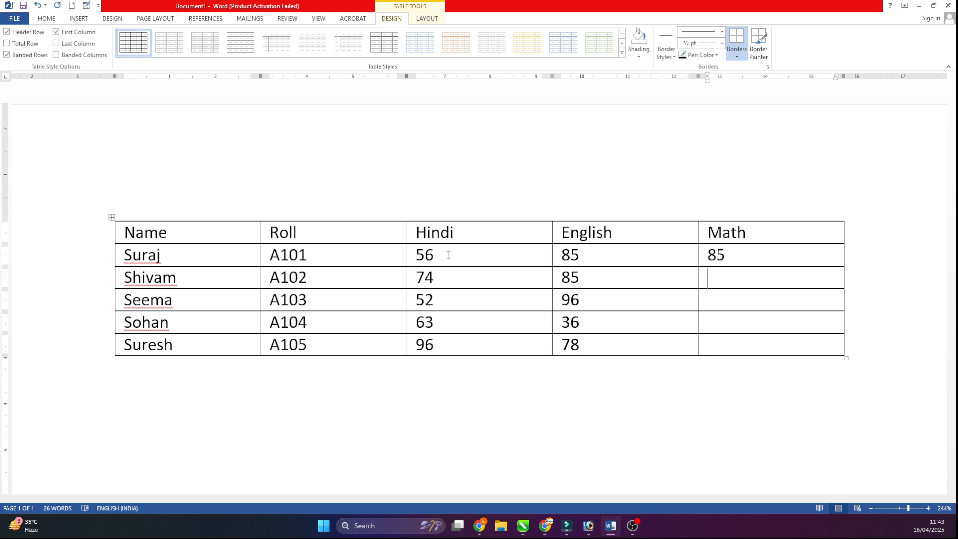
{"action": "type", "text": "45"}
{"action": "key", "text": "Down"}
{"action": "type", "text": "25"}
{"action": "type", "text": "26"}
{"action": "key", "text": "Down"}
{"action": "type", "text": "25"}
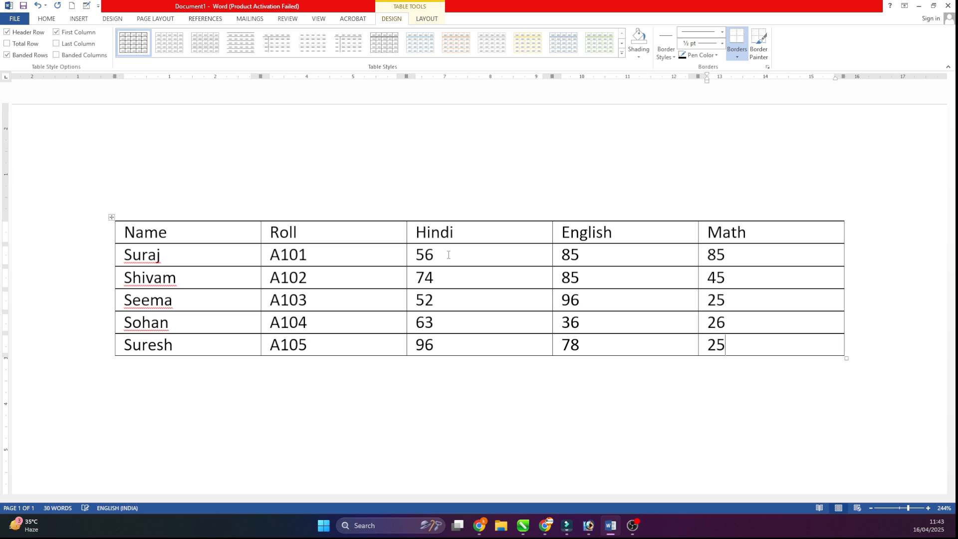
- Add three empty columns after the Math column
{"action": "left_click", "coordinate": [833, 240]}
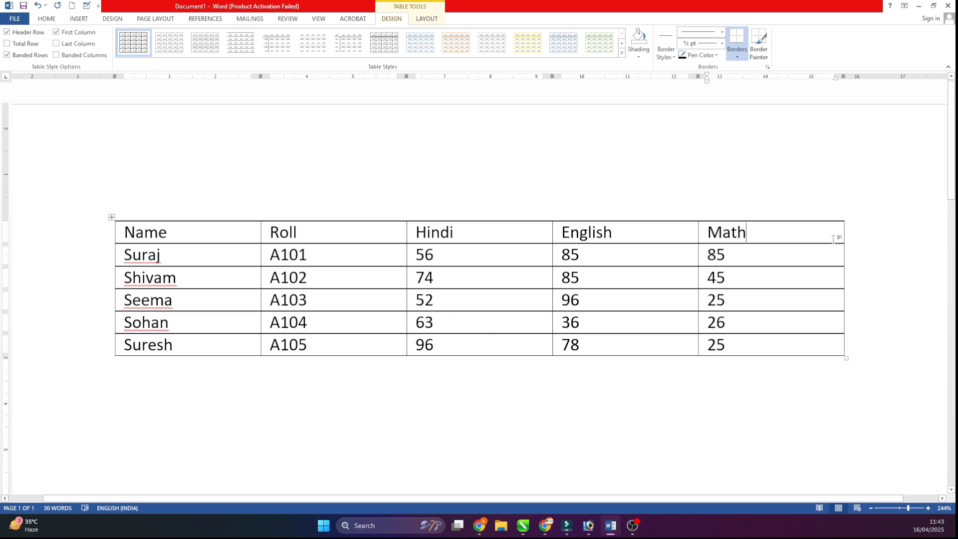
{"action": "left_click", "coordinate": [435, 22]}
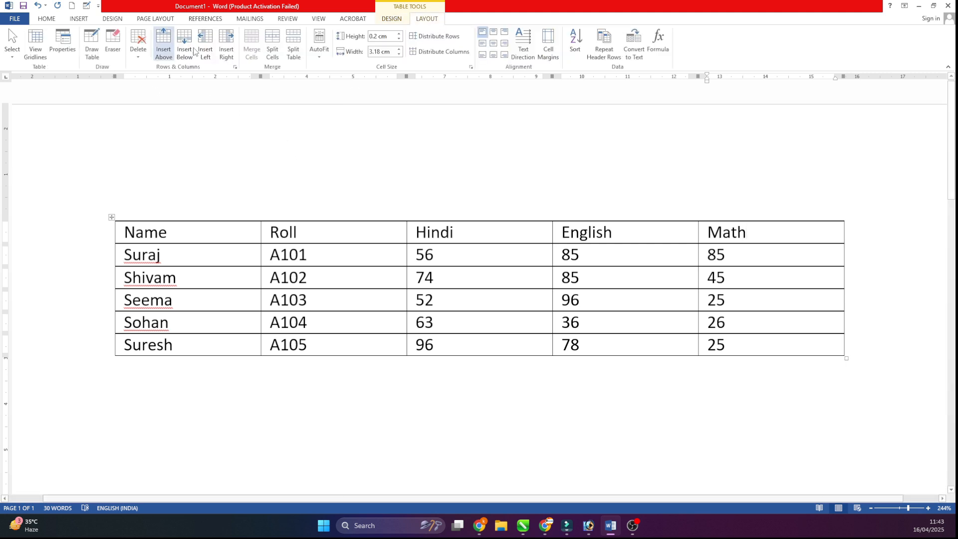
{"action": "left_click", "coordinate": [227, 50]}
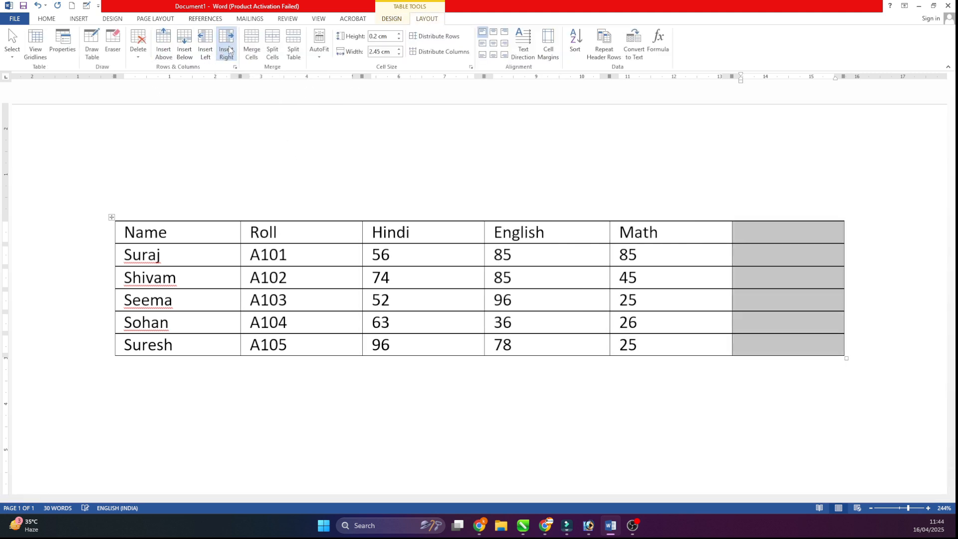
{"action": "left_click", "coordinate": [229, 49]}
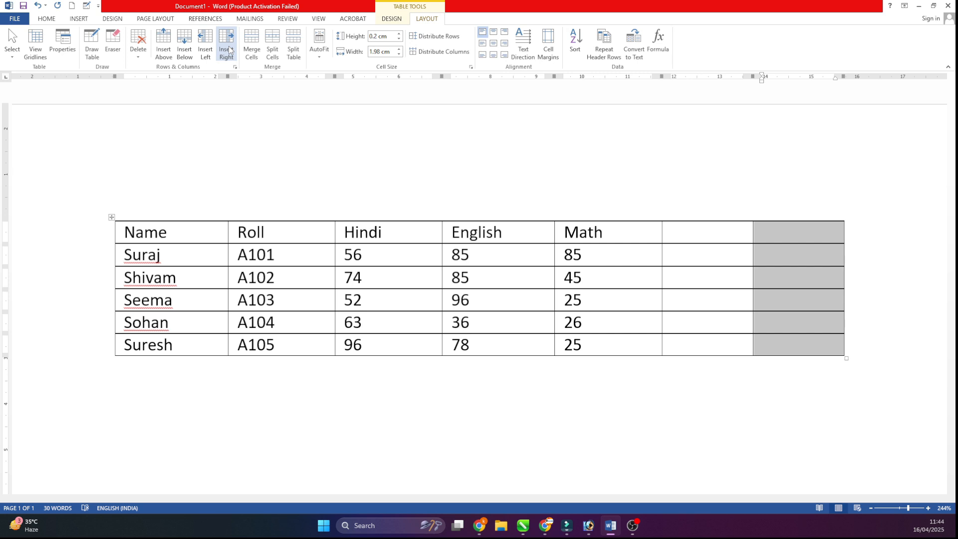
{"action": "left_click", "coordinate": [229, 50]}
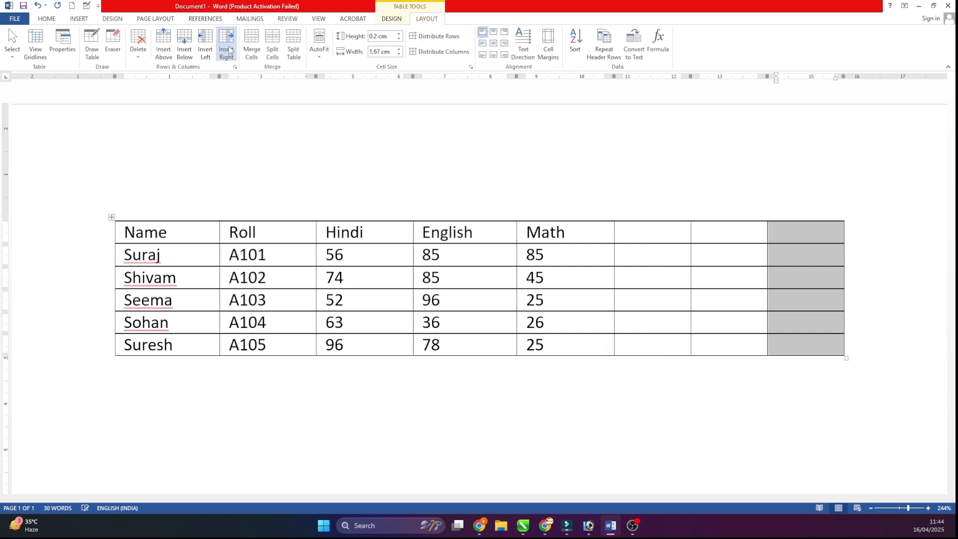
- Head the first two new columns Science and Drawing, correcting the spelling of Science
{"action": "left_click", "coordinate": [779, 234]}
{"action": "left_click", "coordinate": [654, 230]}
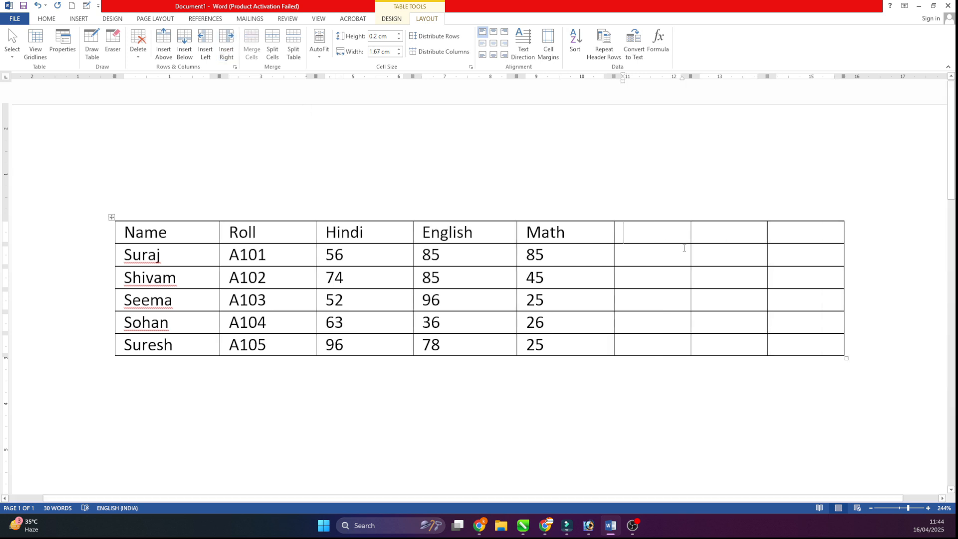
{"action": "type", "text": "Sxc"}
{"action": "key", "text": "BackSpace"}
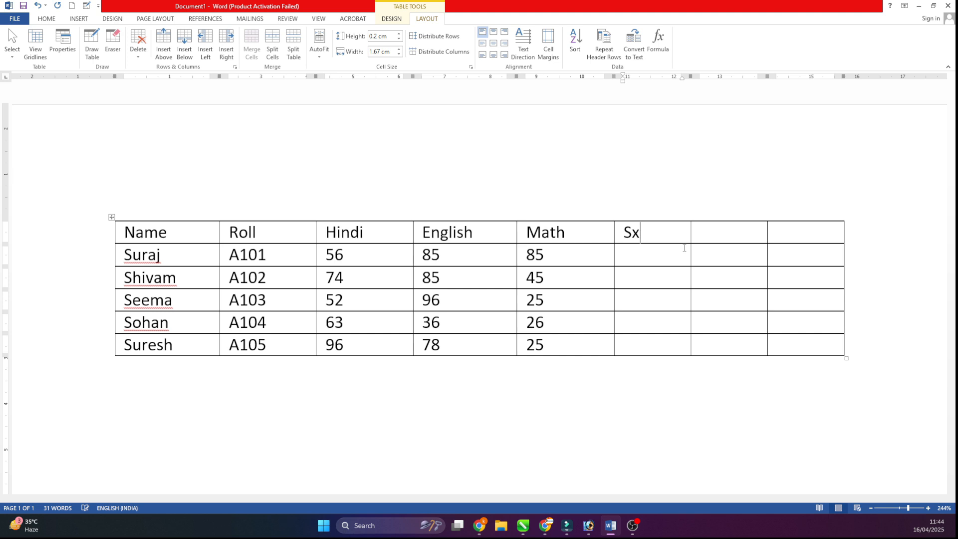
{"action": "key", "text": "BackSpace"}
{"action": "type", "text": "cienc"}
{"action": "key", "text": "Tab"}
{"action": "type", "text": "Drawing"}
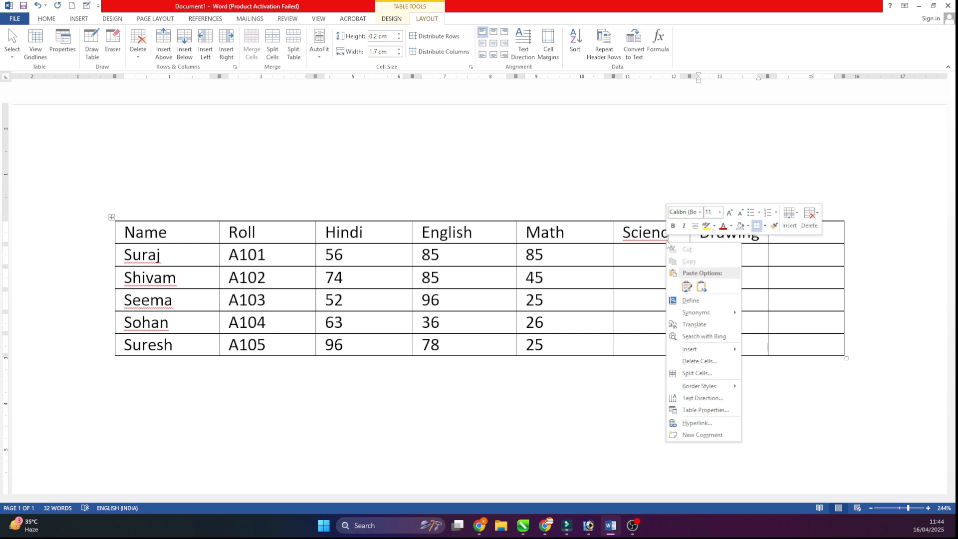
{"action": "right_click", "coordinate": [668, 242]}
{"action": "left_click", "coordinate": [695, 251]}
- Fill the Science column with the marks 74, 96, 25, 26 and 36
{"action": "left_click", "coordinate": [633, 251]}
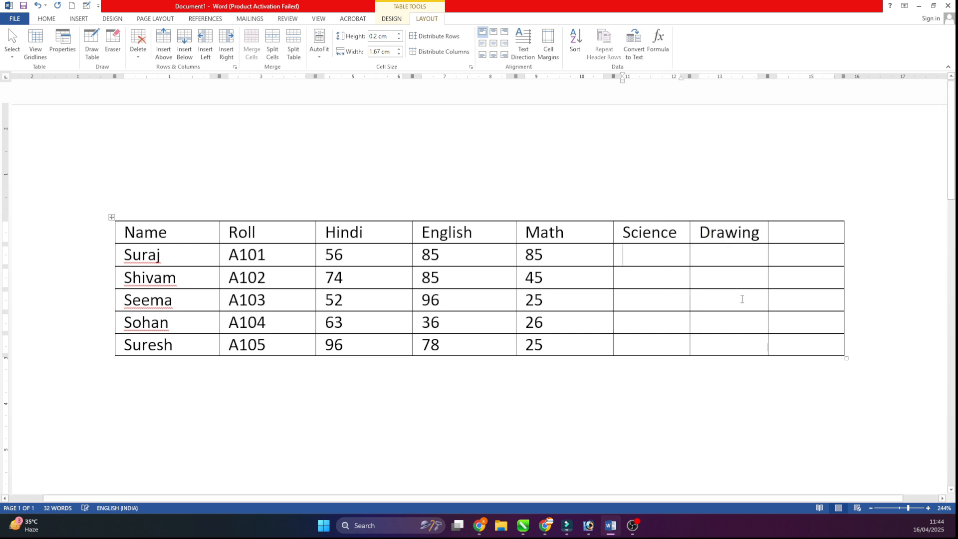
{"action": "type", "text": "74"}
{"action": "key", "text": "Down"}
{"action": "type", "text": "96"}
{"action": "key", "text": "Down"}
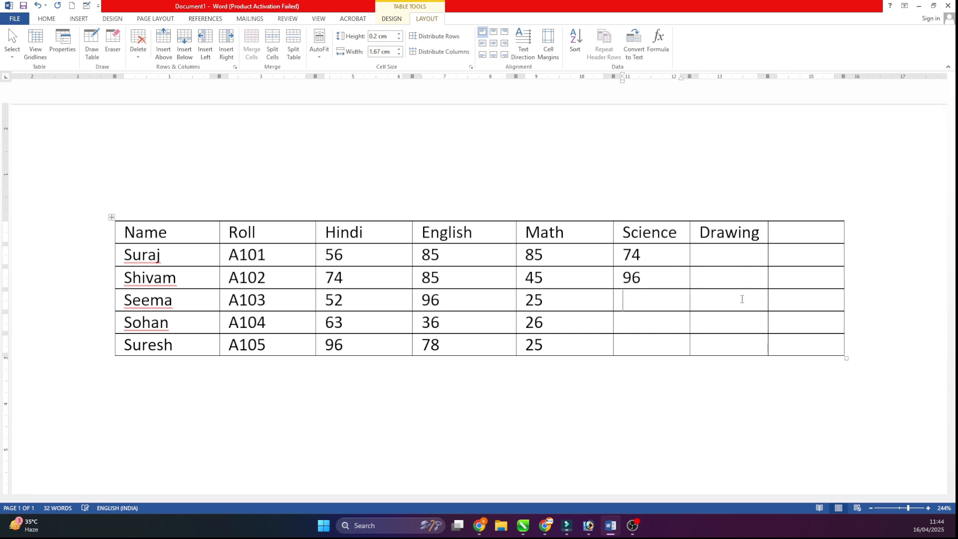
{"action": "type", "text": "25"}
{"action": "key", "text": "Down"}
{"action": "type", "text": "26"}
{"action": "key", "text": "Down"}
{"action": "type", "text": "36"}
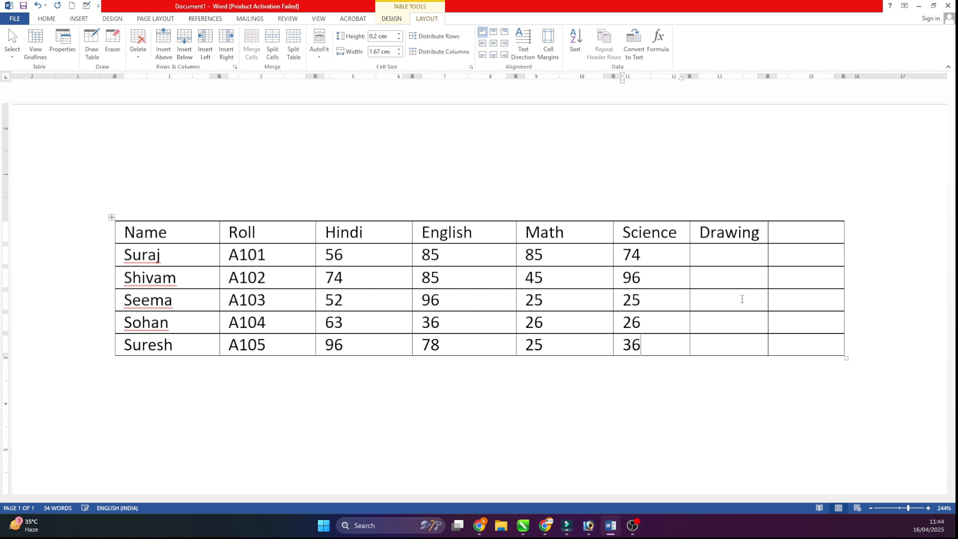
- Fill the Drawing column with the marks 74, 14, 52, 96 and 36
{"action": "key", "text": "Tab"}
{"action": "left_click", "coordinate": [725, 254]}
{"action": "type", "text": "74"}
{"action": "key", "text": "Down"}
{"action": "type", "text": "14"}
{"action": "key", "text": "Down"}
{"action": "type", "text": "52"}
{"action": "key", "text": "Down"}
{"action": "type", "text": "96"}
{"action": "key", "text": "Down"}
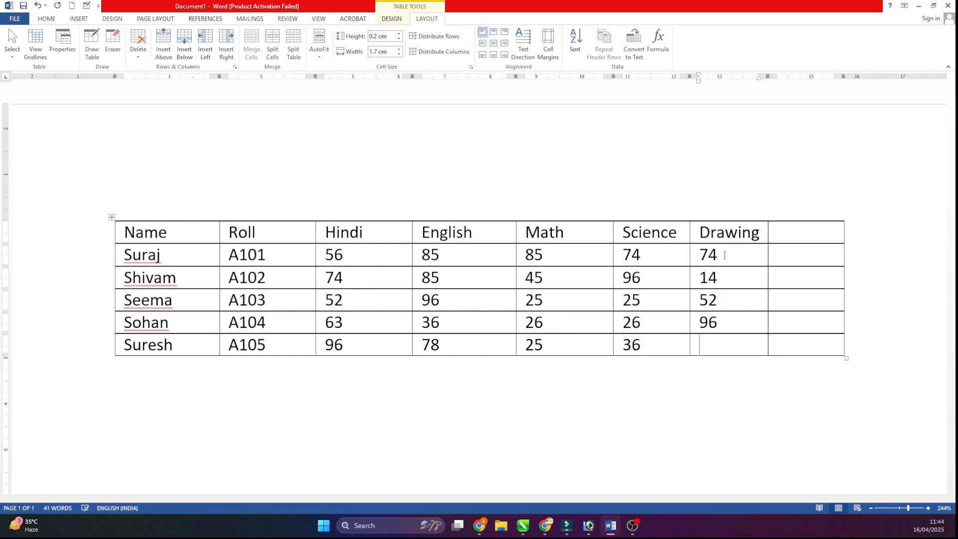
{"action": "type", "text": "36"}
{"action": "key", "text": "Down"}
- Head the last empty column Total
{"action": "left_click", "coordinate": [807, 232]}
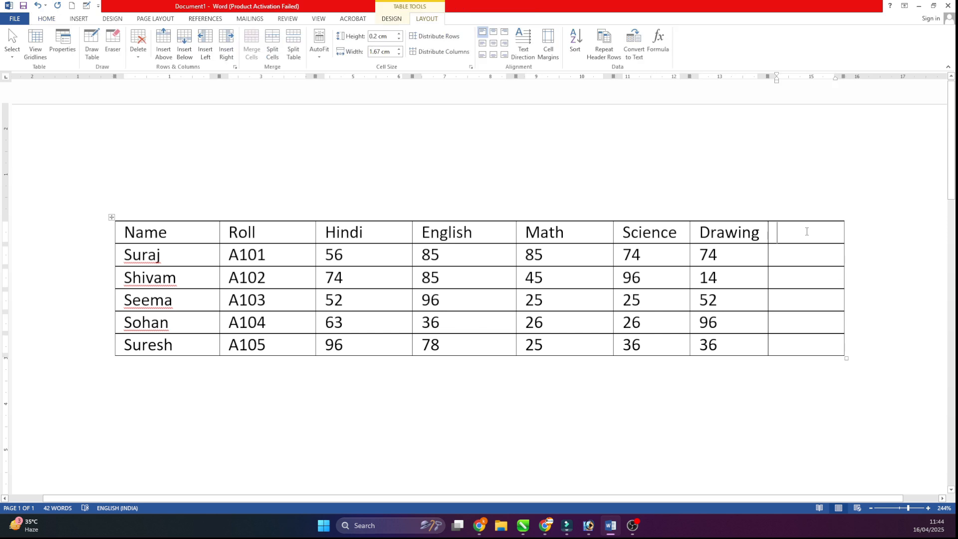
{"action": "type", "text": "Totasl"}
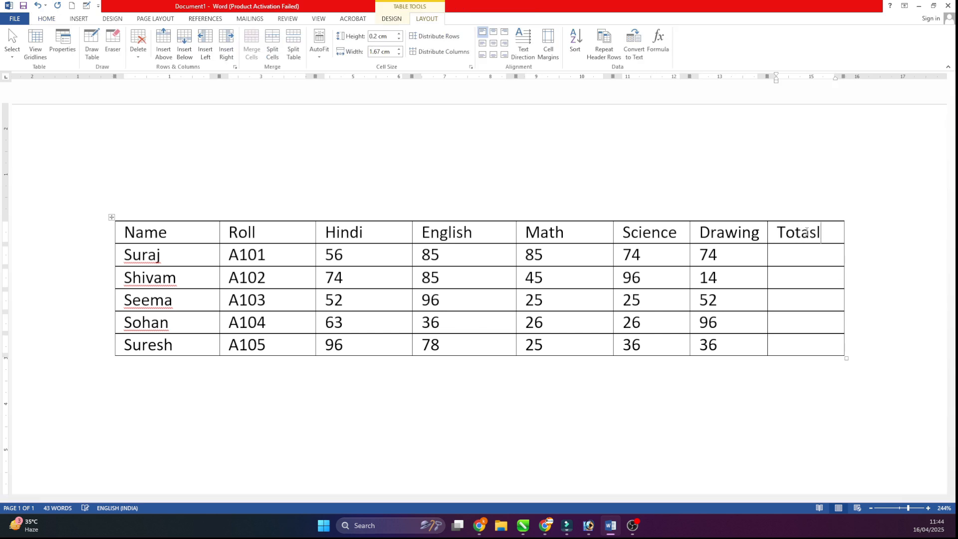
{"action": "key", "text": "BackSpace"}
{"action": "key", "text": "BackSpace"}
{"action": "key", "text": "BackSpace"}
{"action": "type", "text": "al"}
{"action": "left_click", "coordinate": [781, 156]}
{"action": "left_click", "coordinate": [625, 222]}
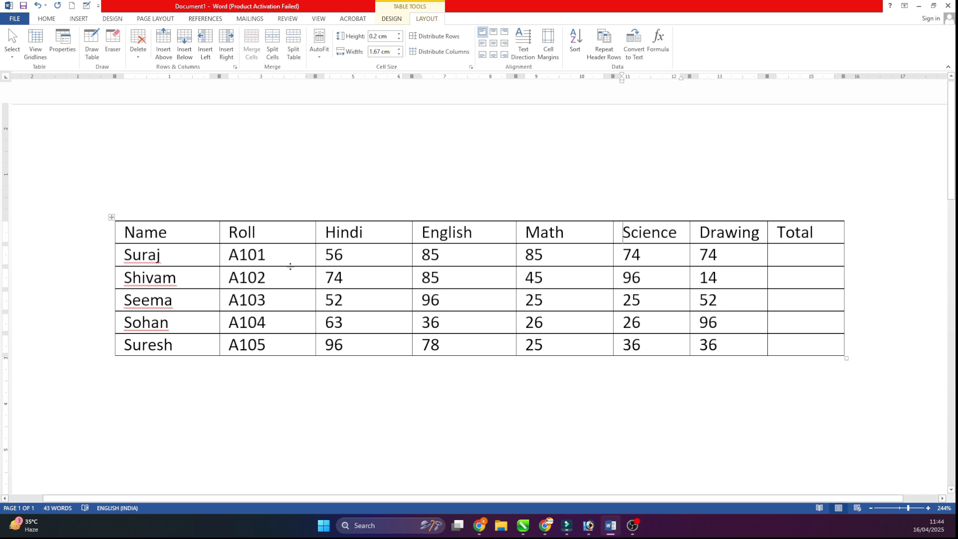
- Insert two blank rows above the table's heading row
{"action": "left_click", "coordinate": [289, 231]}
{"action": "left_click", "coordinate": [164, 43]}
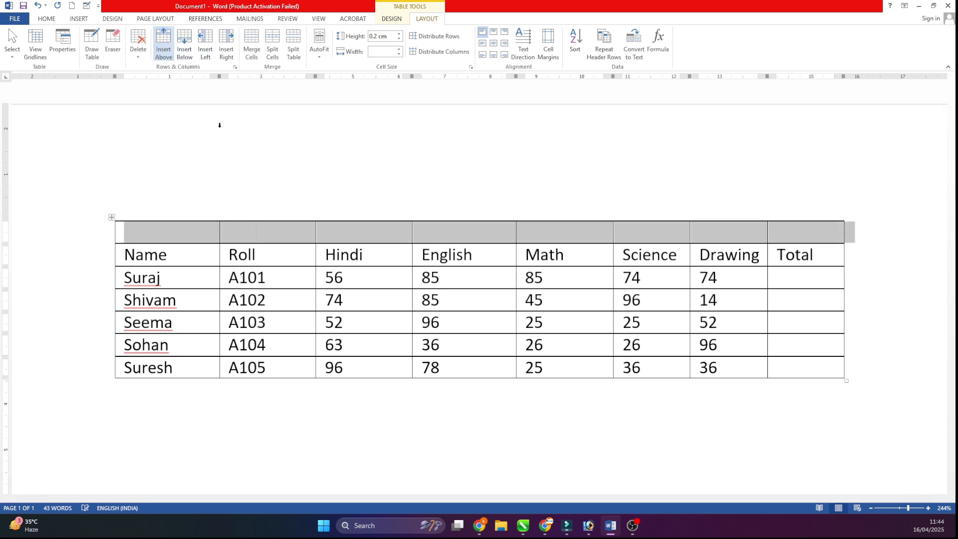
{"action": "left_click", "coordinate": [364, 259]}
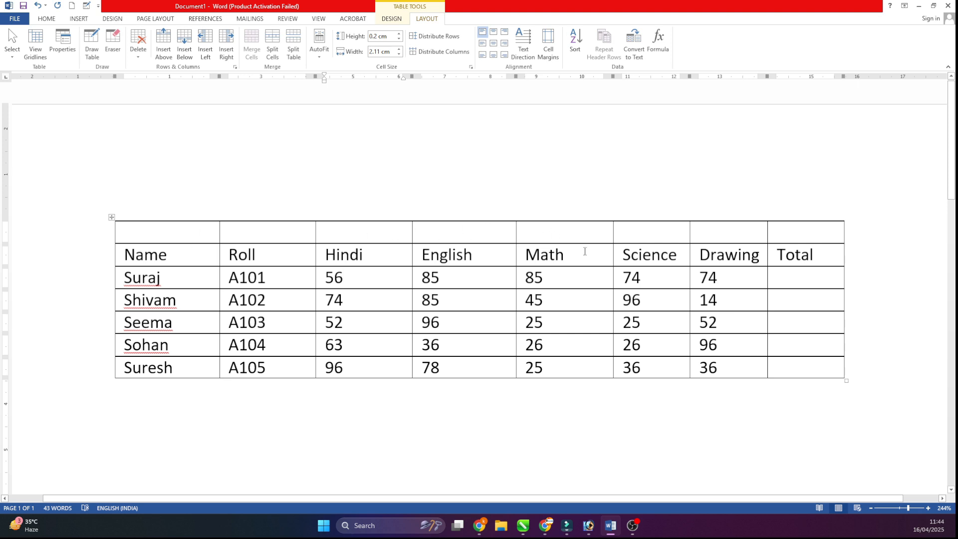
{"action": "left_click", "coordinate": [210, 232]}
{"action": "left_click", "coordinate": [164, 44]}
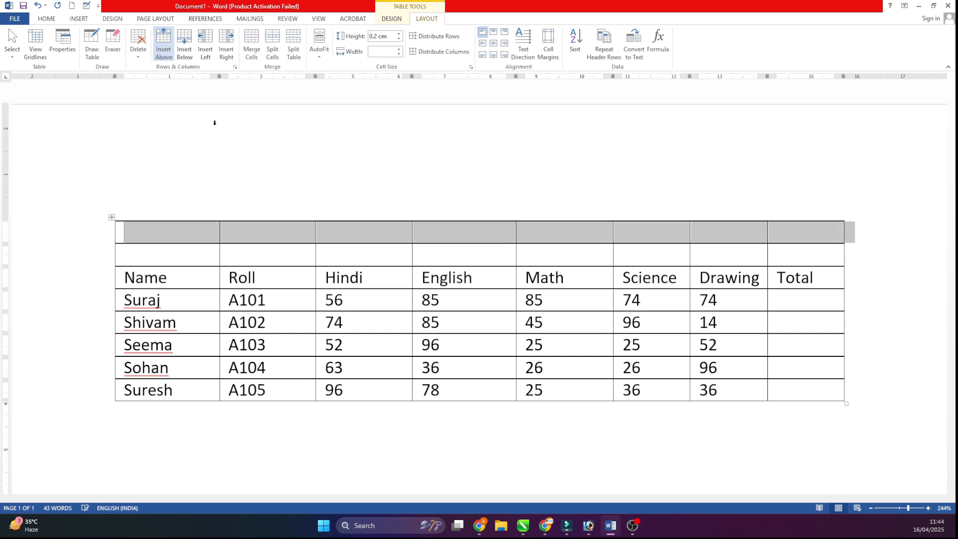
- Erase all the vertical borders in the second blank row to turn it into one cell
{"action": "left_click", "coordinate": [113, 44]}
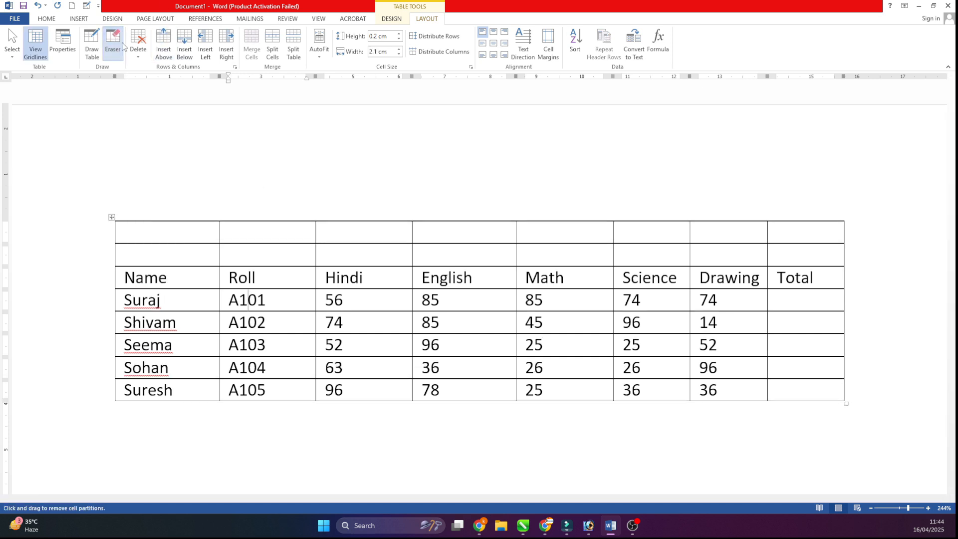
{"action": "left_click", "coordinate": [220, 249]}
{"action": "left_click", "coordinate": [316, 253]}
{"action": "left_click", "coordinate": [412, 252]}
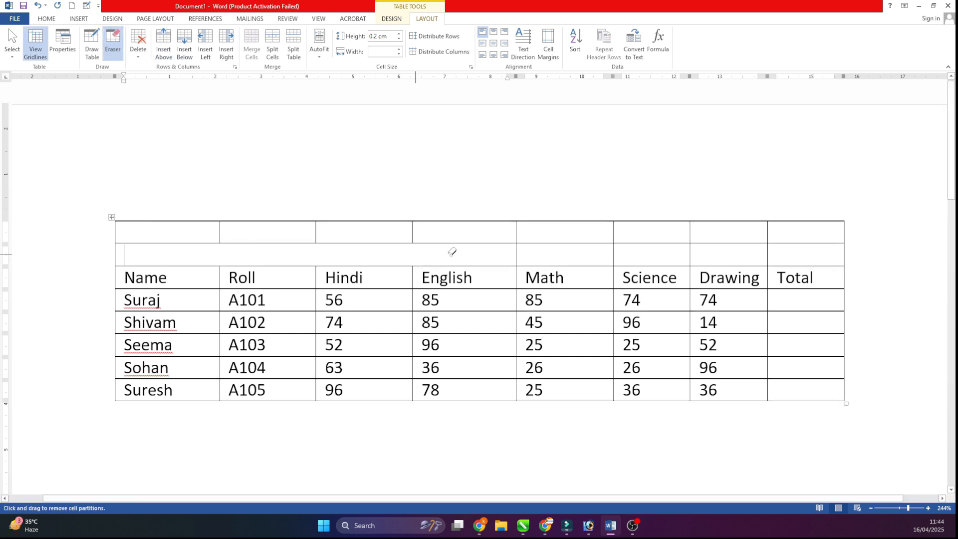
{"action": "left_click", "coordinate": [517, 250]}
{"action": "left_click", "coordinate": [613, 252]}
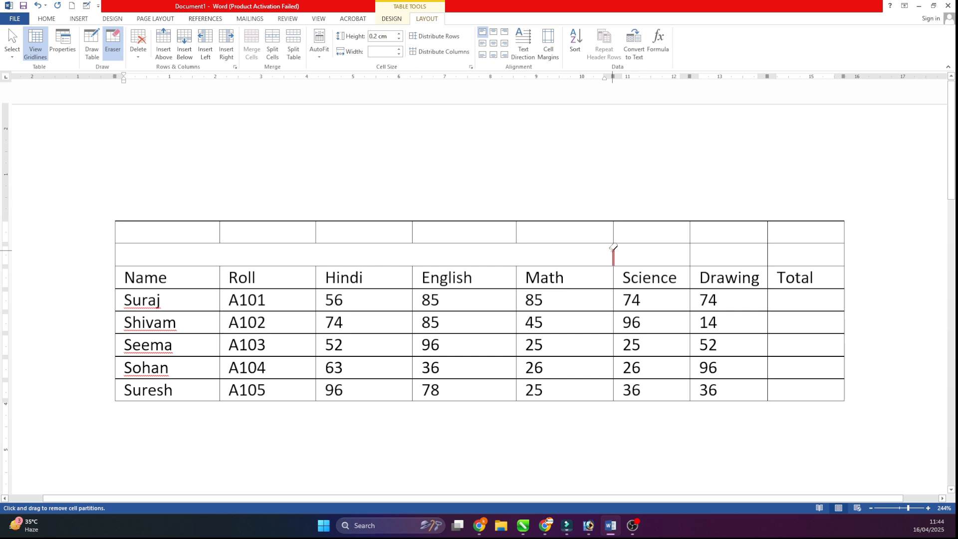
{"action": "left_click", "coordinate": [691, 249]}
{"action": "left_click", "coordinate": [770, 248]}
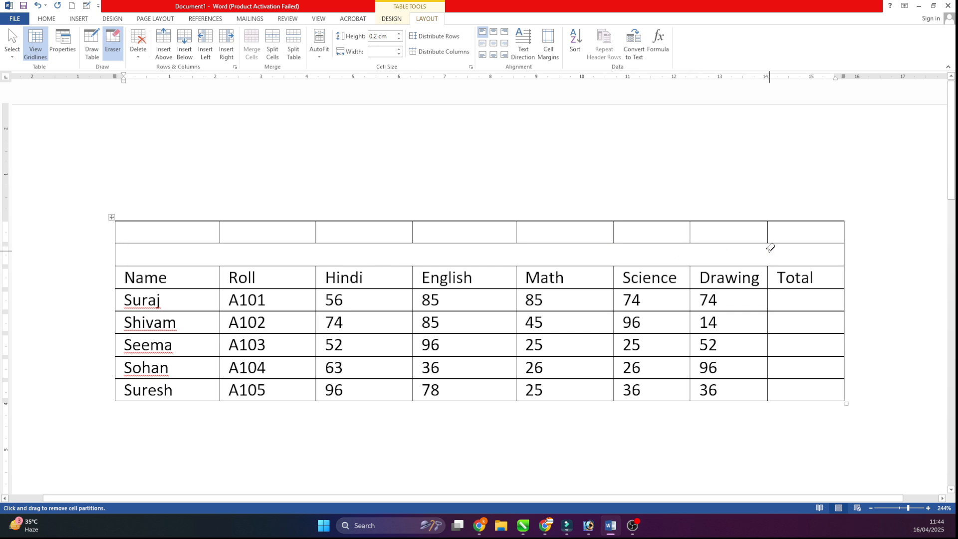
{"action": "key", "text": "Escape"}
- Title the merged row ABC Public School in bold, enlarged, centred text
{"action": "type", "text": "ABC PUbl"}
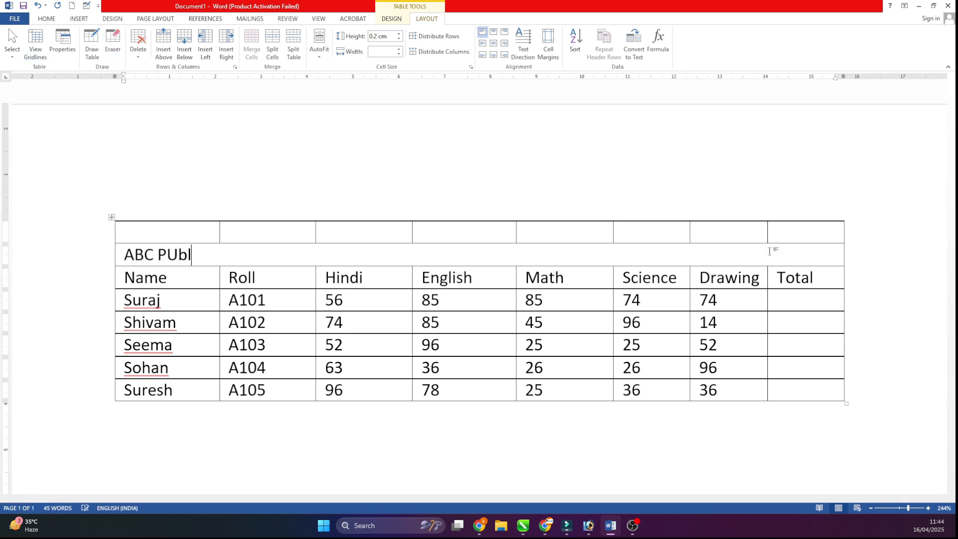
{"action": "type", "text": "ic School"}
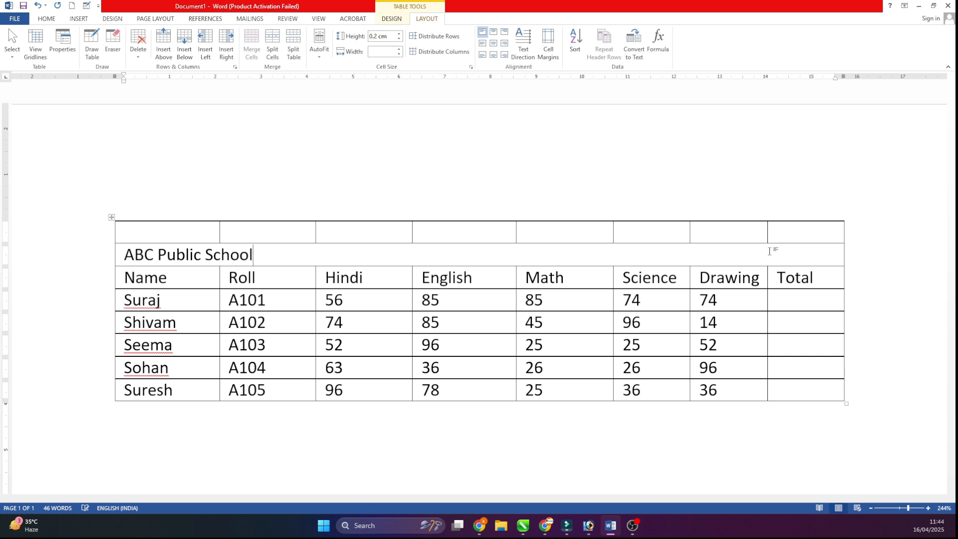
{"action": "left_click_drag", "start_coordinate": [257, 254], "coordinate": [48, 249]}
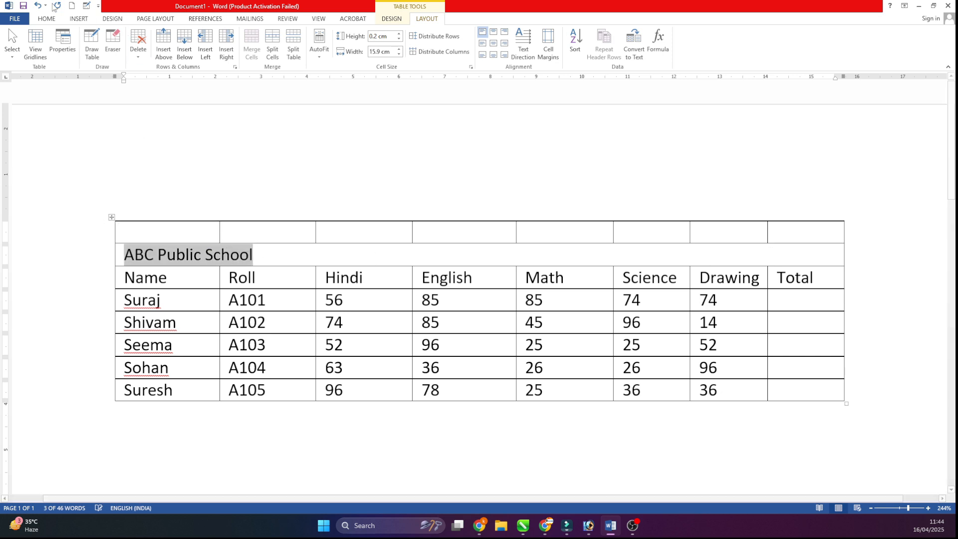
{"action": "key", "text": "ctrl+b"}
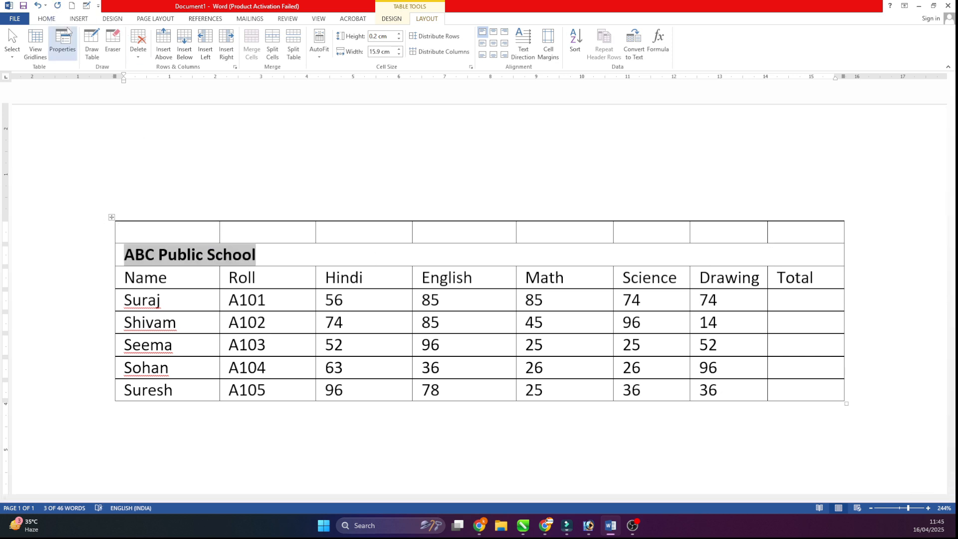
{"action": "key", "text": "ctrl+shift+period"}
{"action": "key", "text": "ctrl+shift+period"}
{"action": "key", "text": "ctrl+e"}
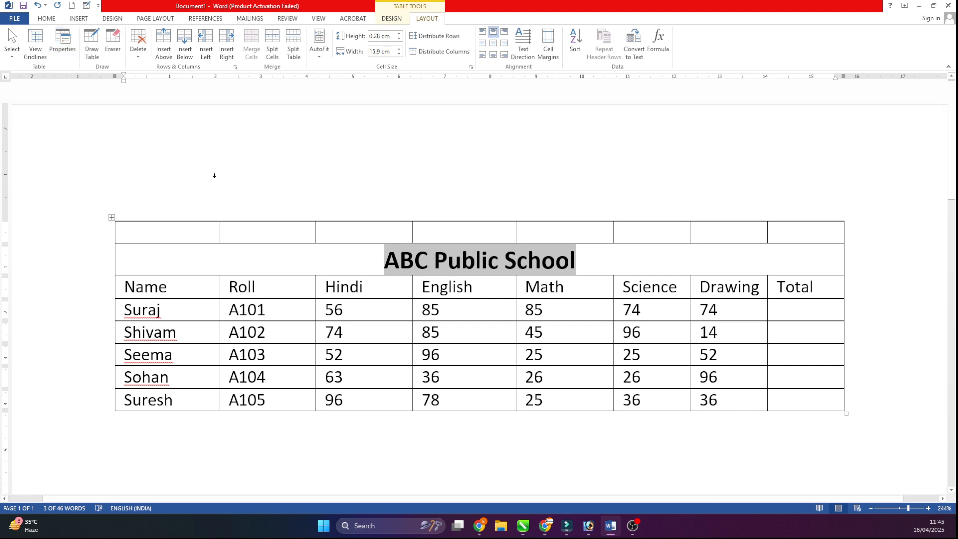
{"action": "left_click", "coordinate": [267, 249]}
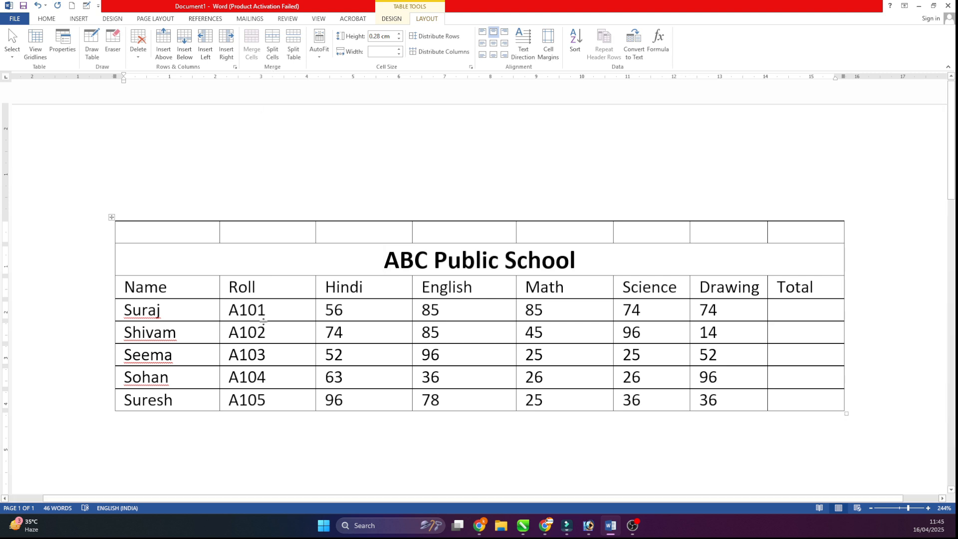
- Try to merge all cells of the top blank row into one
{"action": "left_click_drag", "start_coordinate": [202, 233], "coordinate": [786, 234]}
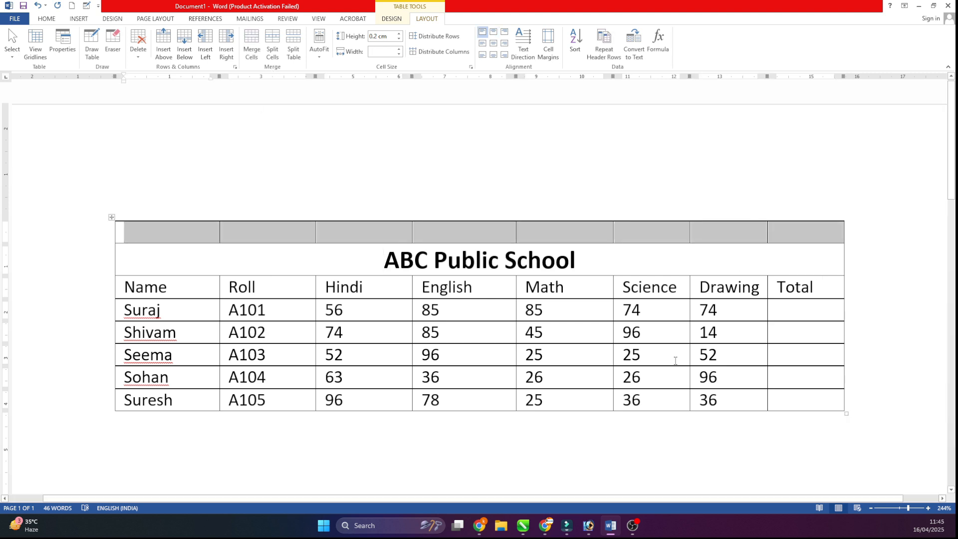
{"action": "left_click", "coordinate": [252, 49]}
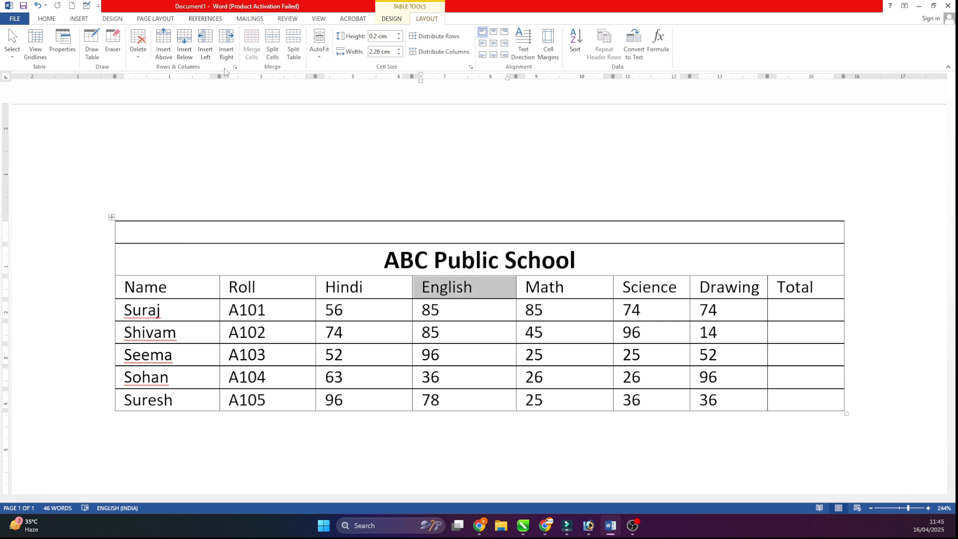
{"action": "key", "text": "ctrl+z"}
{"action": "left_click", "coordinate": [197, 253]}
- Merge the first three cells of the top blank row, and merge its last four cells
{"action": "left_click_drag", "start_coordinate": [196, 237], "coordinate": [359, 232]}
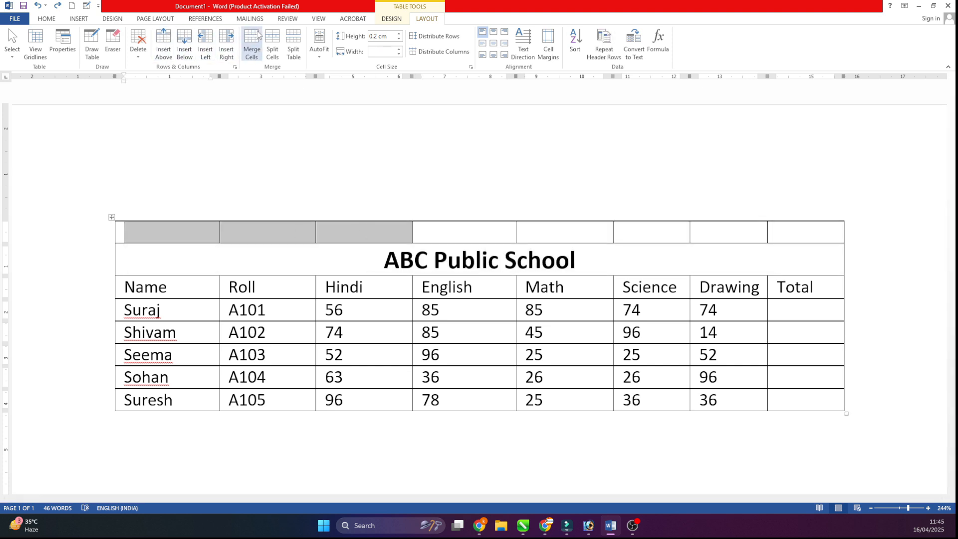
{"action": "left_click", "coordinate": [251, 44]}
{"action": "left_click", "coordinate": [364, 244]}
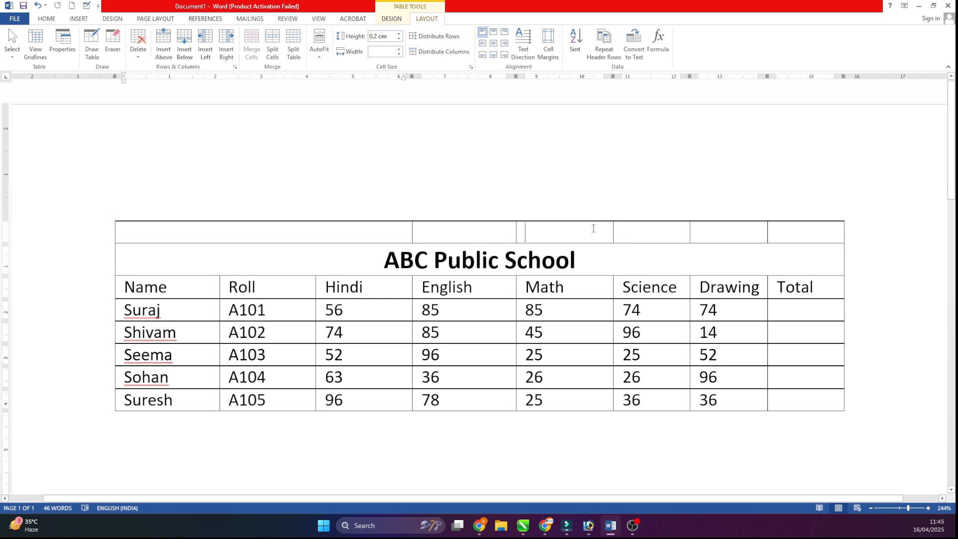
{"action": "left_click_drag", "start_coordinate": [527, 231], "coordinate": [781, 222]}
{"action": "left_click", "coordinate": [251, 44]}
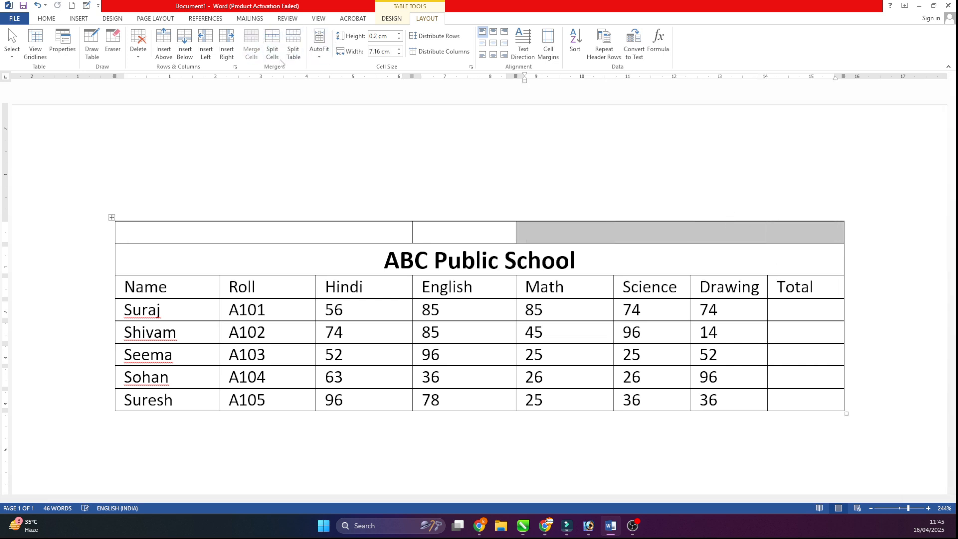
{"action": "left_click", "coordinate": [331, 231]}
{"action": "left_click", "coordinate": [467, 232]}
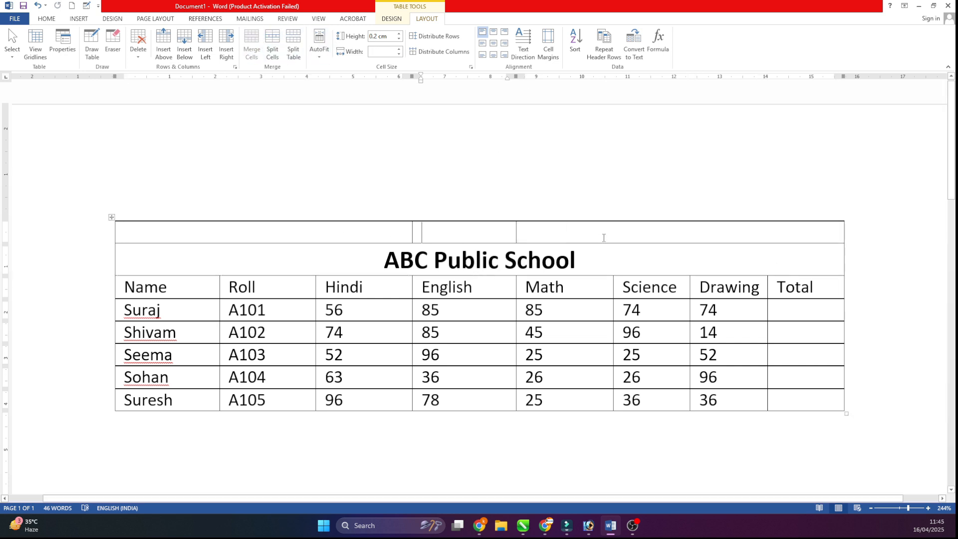
- Insert a blank row above the top row and try splitting its first cell into 2 columns and 1 row
{"action": "left_click", "coordinate": [603, 237]}
{"action": "left_click", "coordinate": [163, 44]}
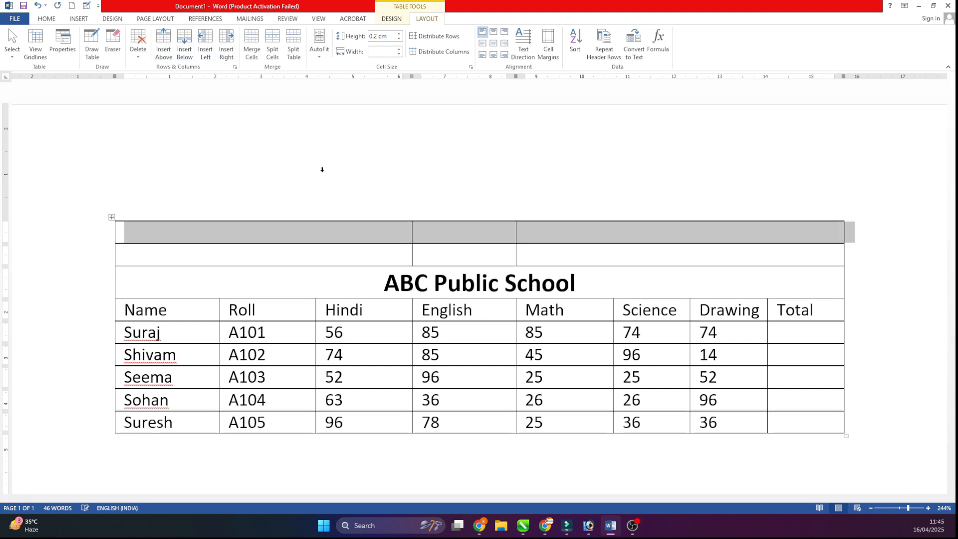
{"action": "left_click", "coordinate": [322, 169]}
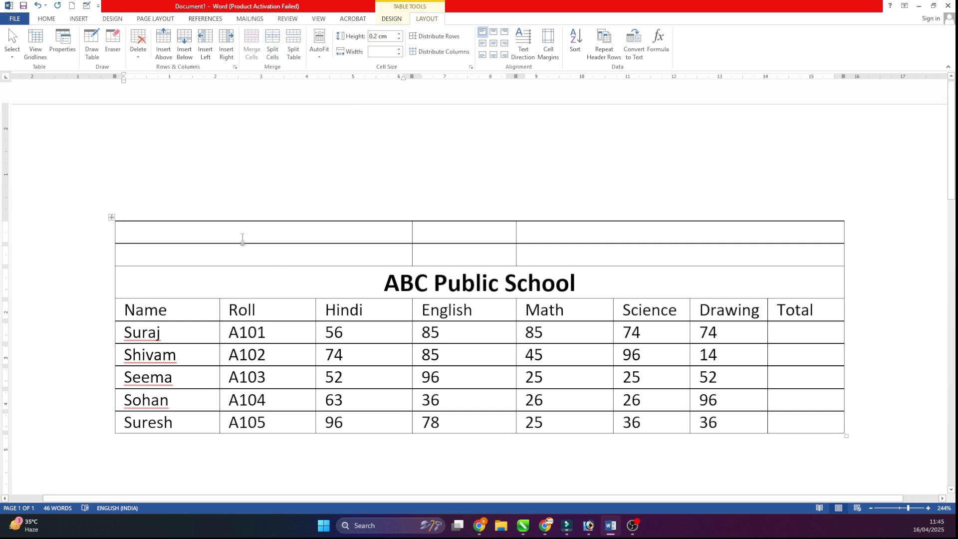
{"action": "left_click", "coordinate": [273, 42]}
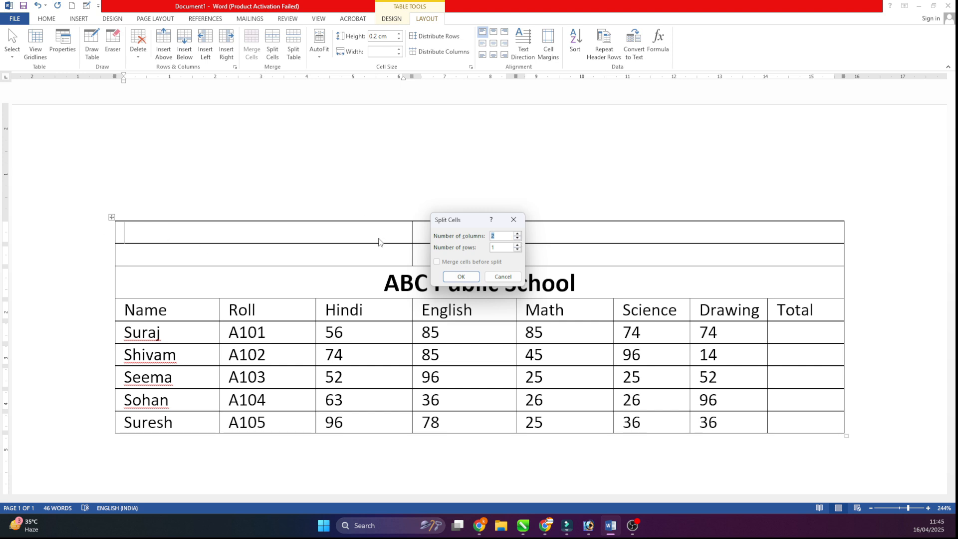
{"action": "left_click", "coordinate": [461, 276]}
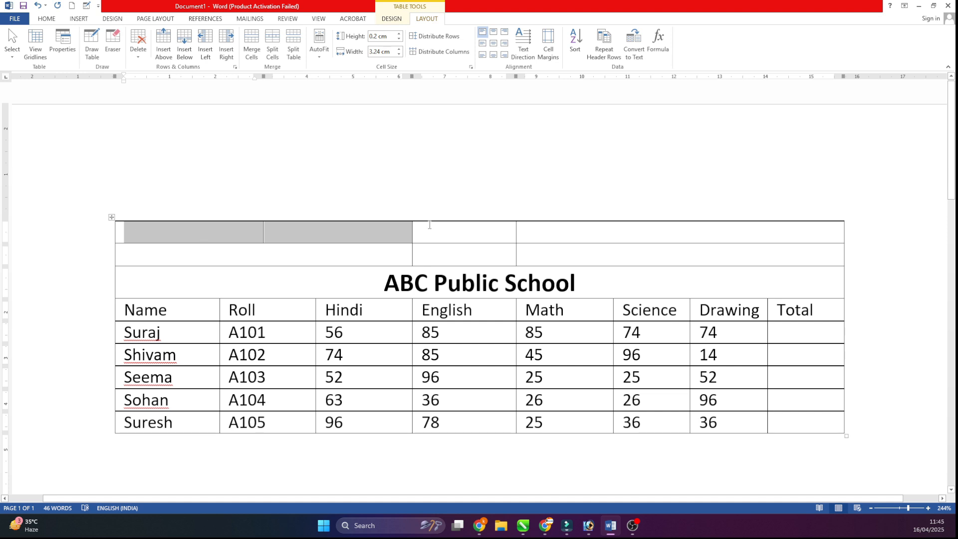
{"action": "key", "text": "ctrl+z"}
- Try to split the table at its top row
{"action": "left_click", "coordinate": [294, 46]}
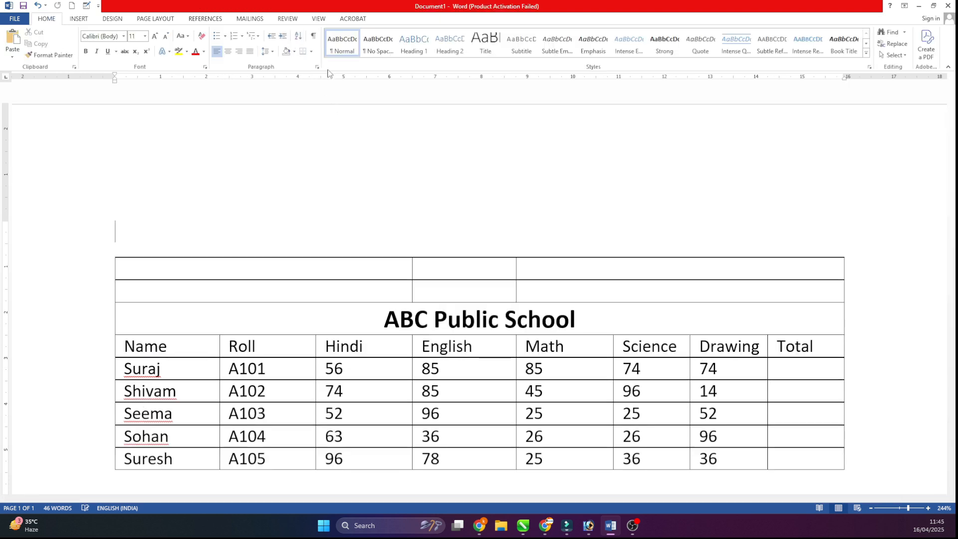
{"action": "key", "text": "ctrl+z"}
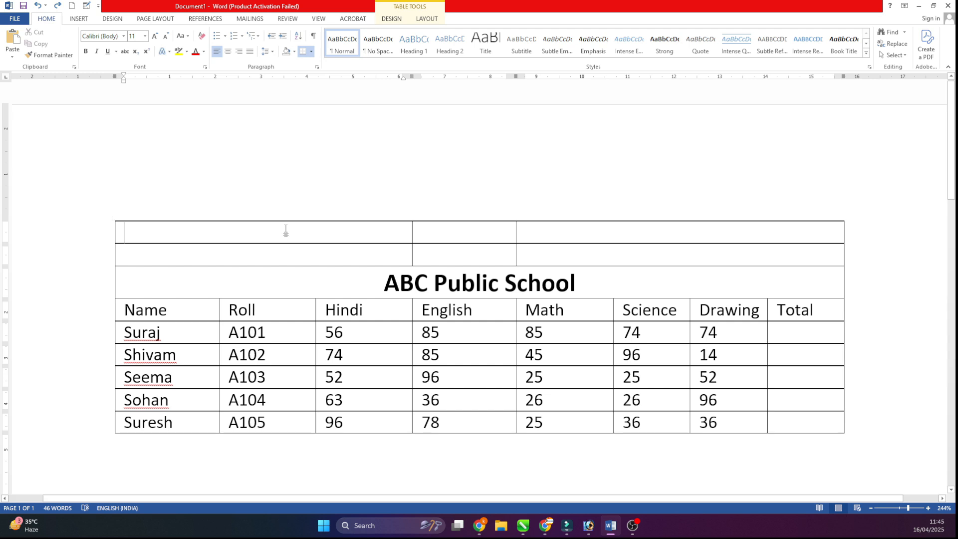
- Split the top row's first cell into 3 columns and 2 rows
{"action": "left_click", "coordinate": [426, 20]}
{"action": "left_click", "coordinate": [273, 45]}
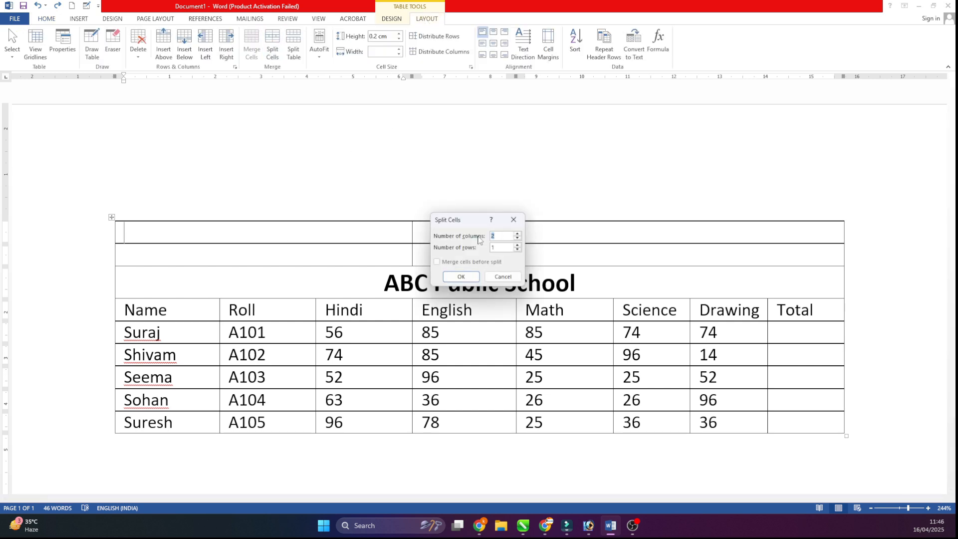
{"action": "type", "text": "2"}
{"action": "key", "text": "Return"}
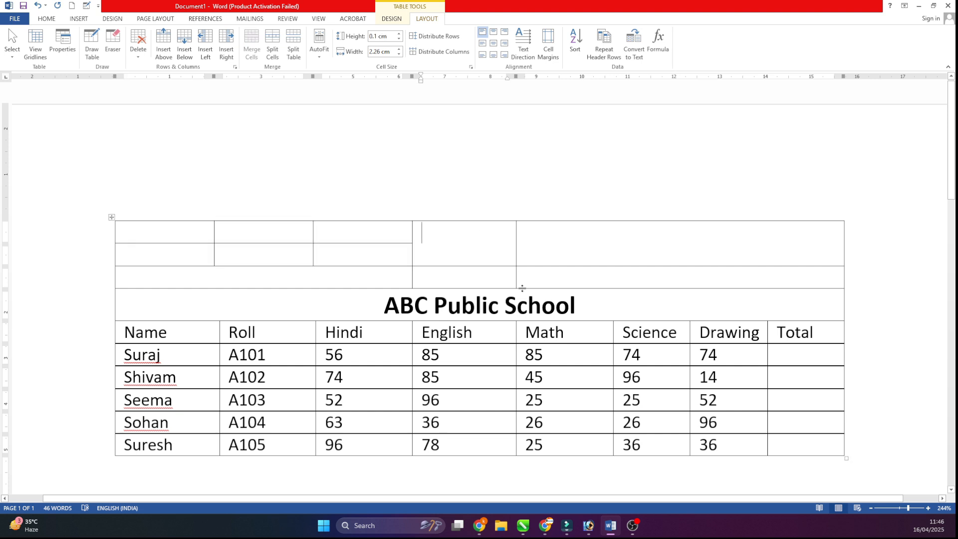
{"action": "left_click", "coordinate": [186, 235]}
{"action": "left_click", "coordinate": [267, 240]}
{"action": "left_click", "coordinate": [439, 232]}
- Undo the last cell split and the insertion of the extra top row
{"action": "key", "text": "ctrl+z"}
{"action": "key", "text": "ctrl+z"}
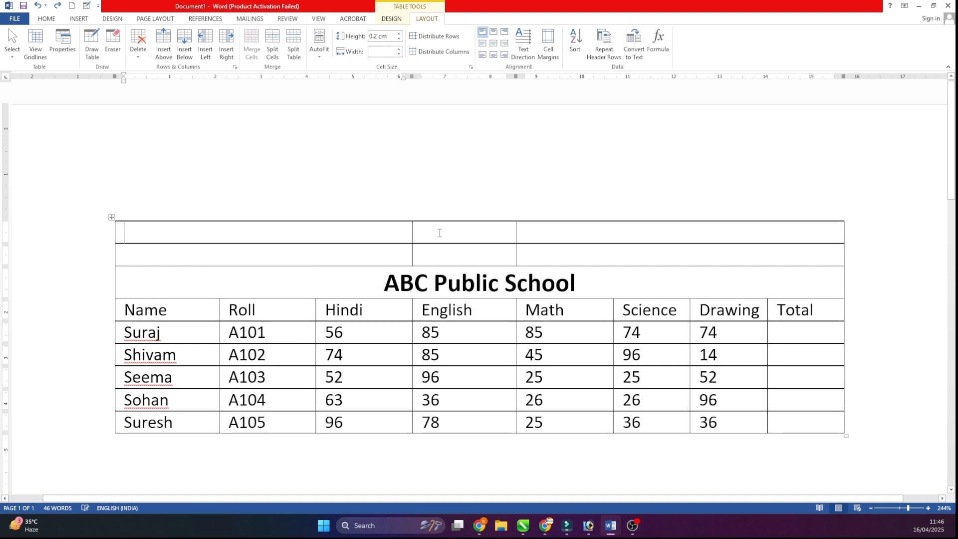
{"action": "scroll", "coordinate": [328, 152], "scroll_direction": "down", "scroll_amount": 2}
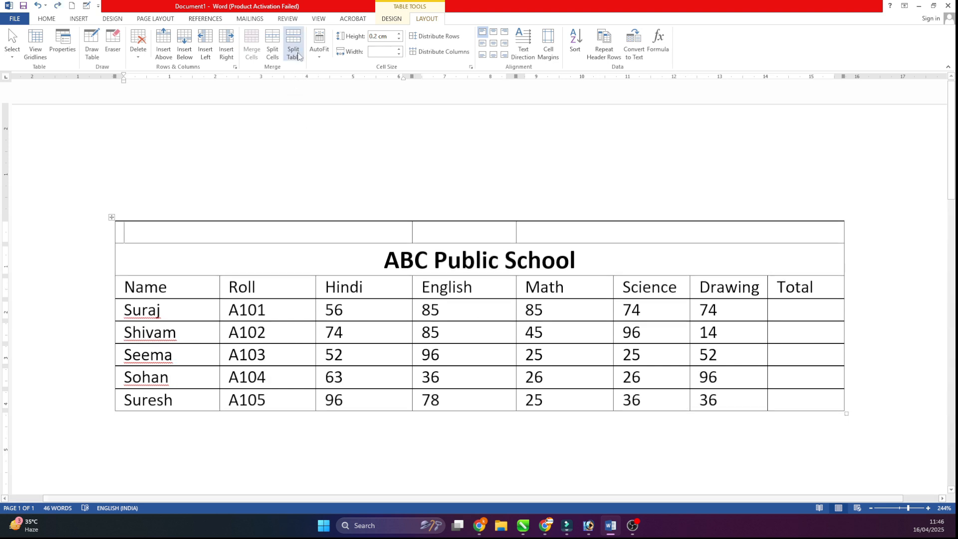
{"action": "scroll", "coordinate": [292, 261], "scroll_direction": "up", "scroll_amount": 2}
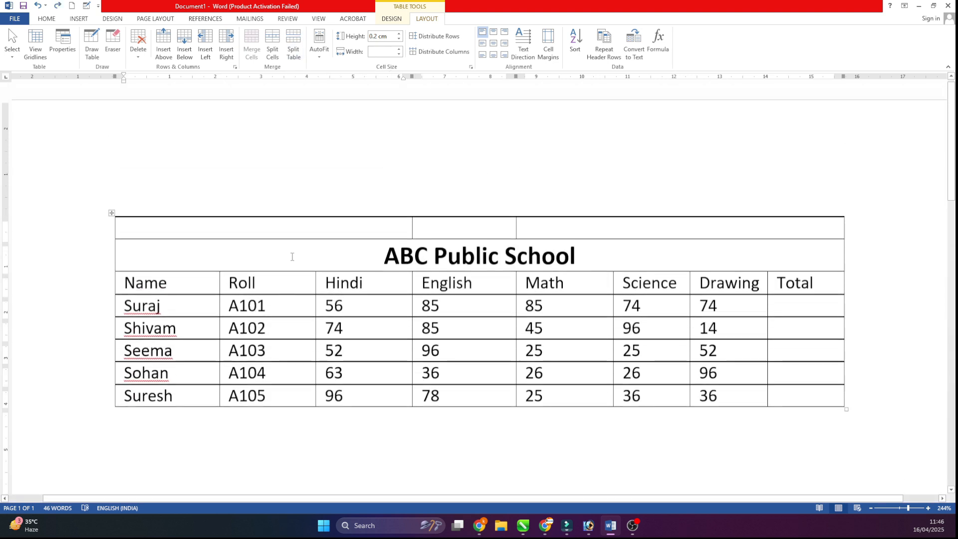
- Split the table above the ABC Public School row and delete the detached blank row
{"action": "left_click", "coordinate": [187, 253]}
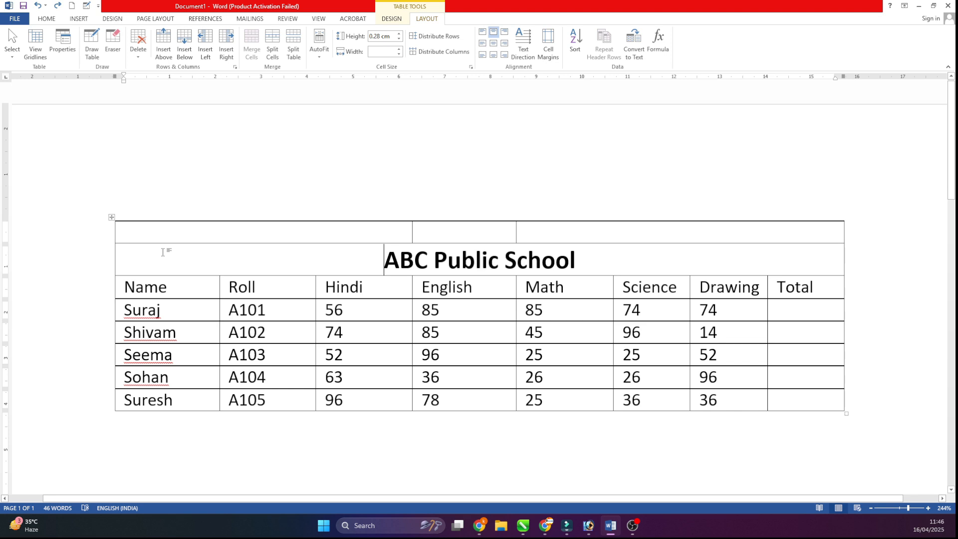
{"action": "left_click", "coordinate": [298, 43]}
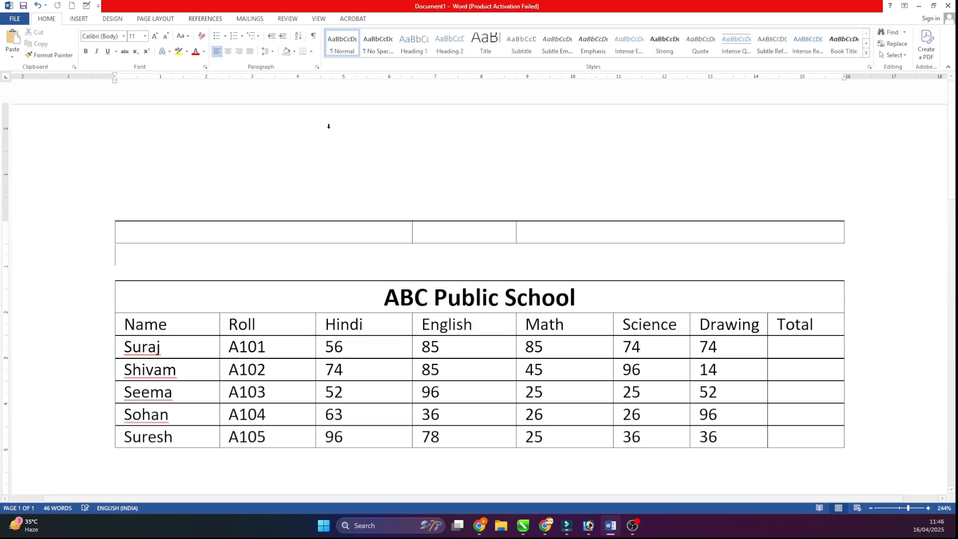
{"action": "left_click_drag", "start_coordinate": [344, 231], "coordinate": [425, 229]}
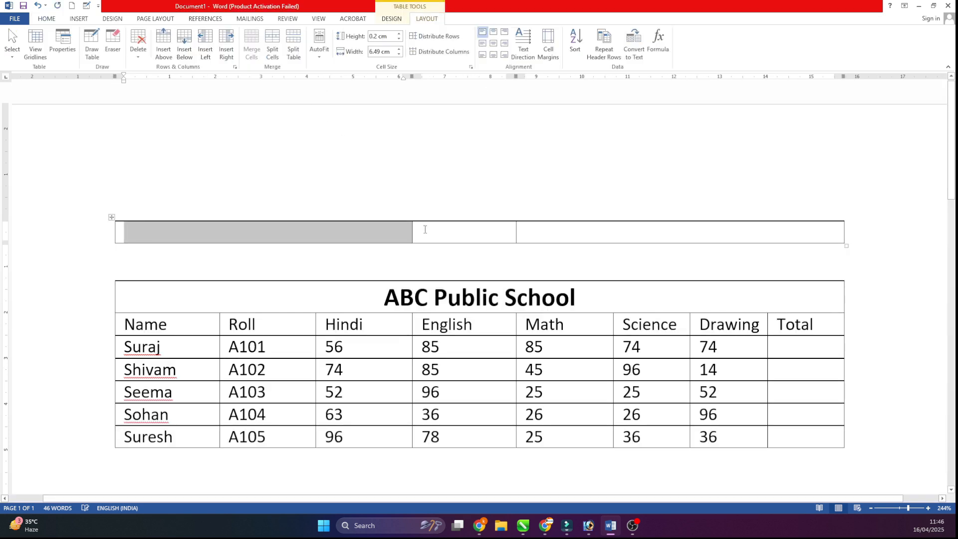
{"action": "left_click", "coordinate": [494, 238]}
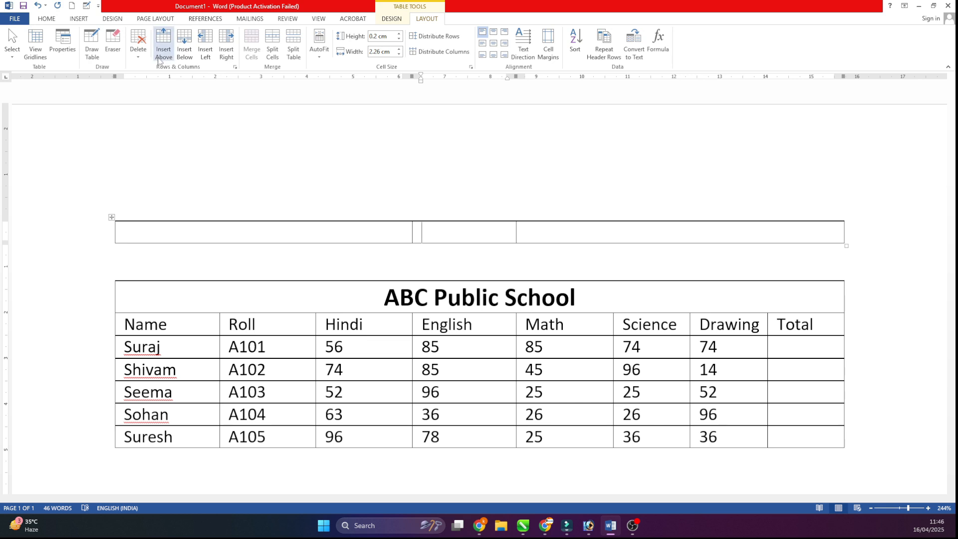
{"action": "left_click", "coordinate": [138, 47]}
{"action": "left_click", "coordinate": [160, 103]}
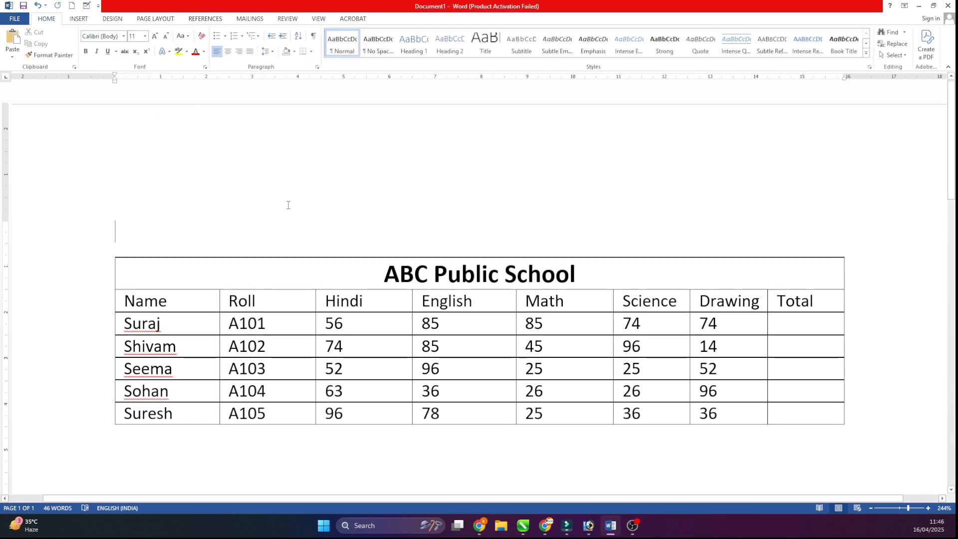
- AutoFit the marks table's columns to their contents
{"action": "left_click", "coordinate": [232, 267]}
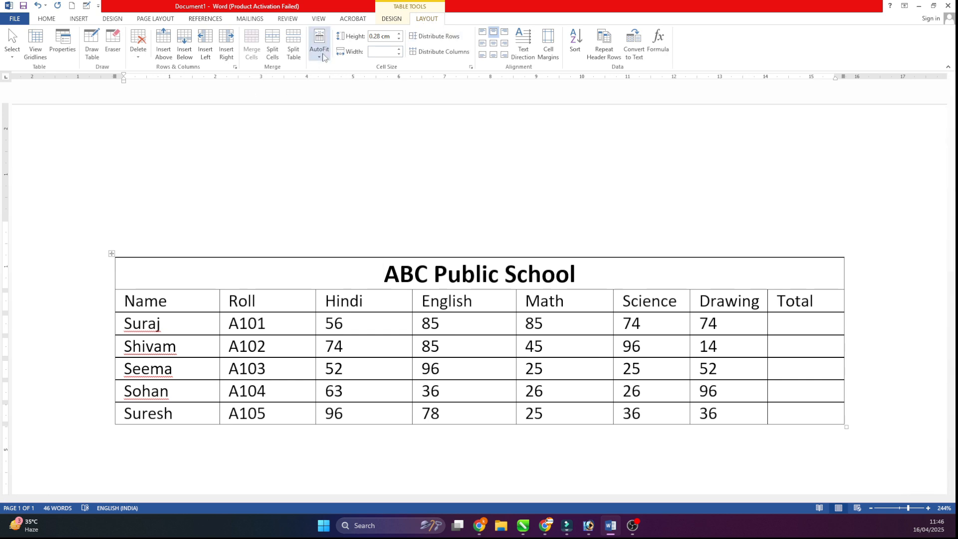
{"action": "scroll", "coordinate": [379, 214], "scroll_direction": "down", "scroll_amount": 2}
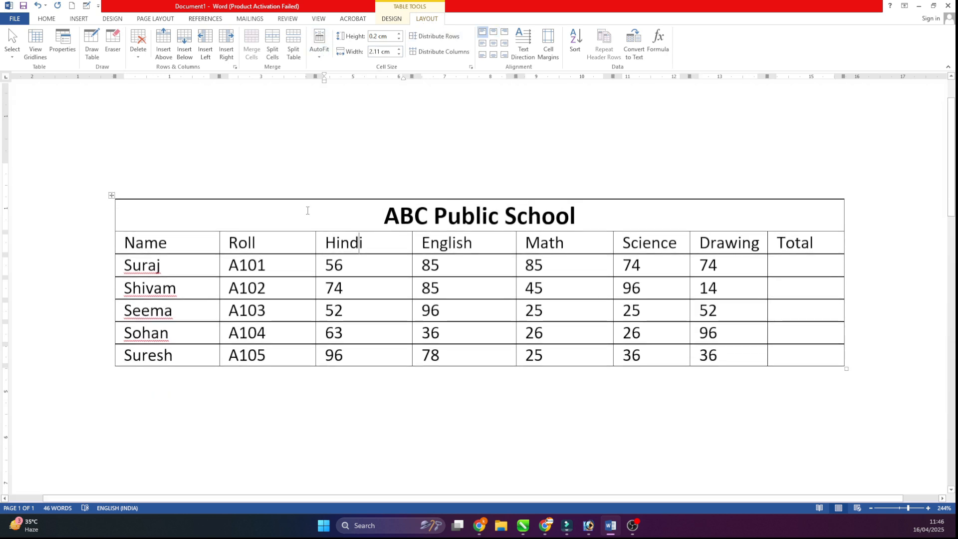
{"action": "left_click_drag", "start_coordinate": [451, 218], "coordinate": [792, 354]}
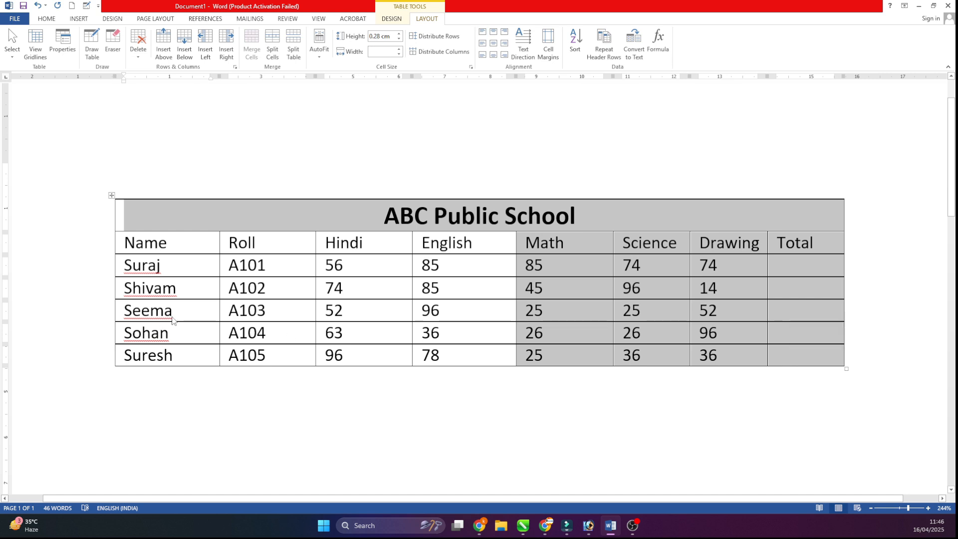
{"action": "left_click", "coordinate": [319, 44]}
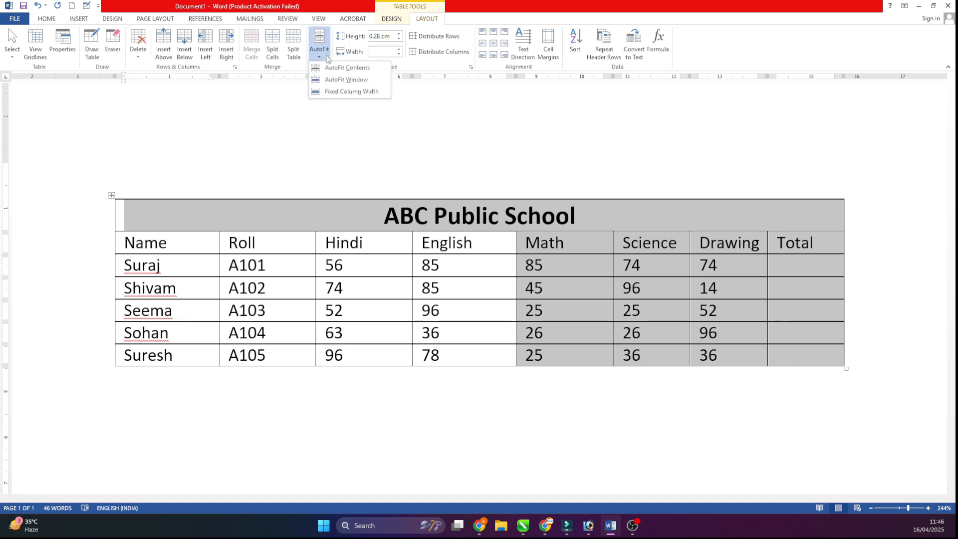
{"action": "left_click", "coordinate": [364, 68]}
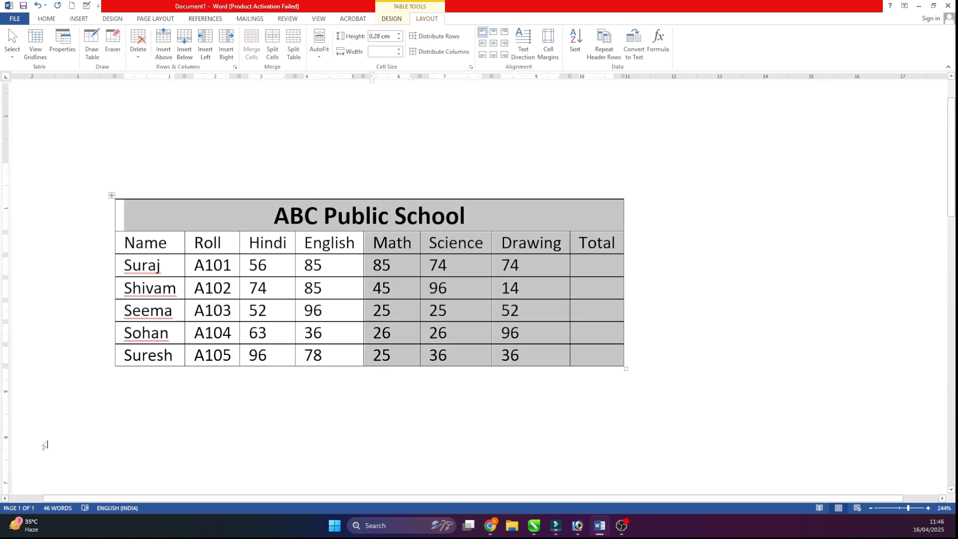
{"action": "left_click", "coordinate": [605, 269]}
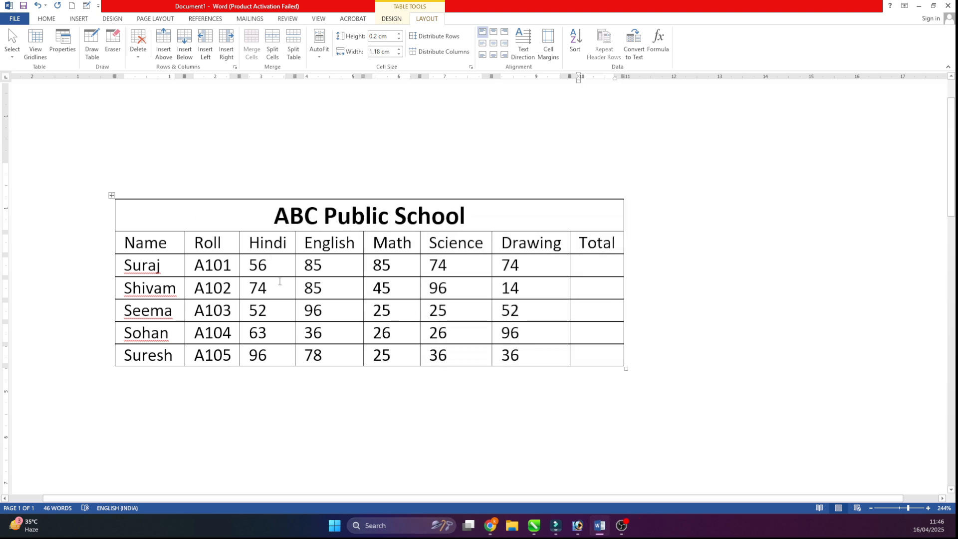
- AutoFit the marks table to the window so it spans the full page width
{"action": "left_click", "coordinate": [363, 230]}
{"action": "left_click", "coordinate": [319, 45]}
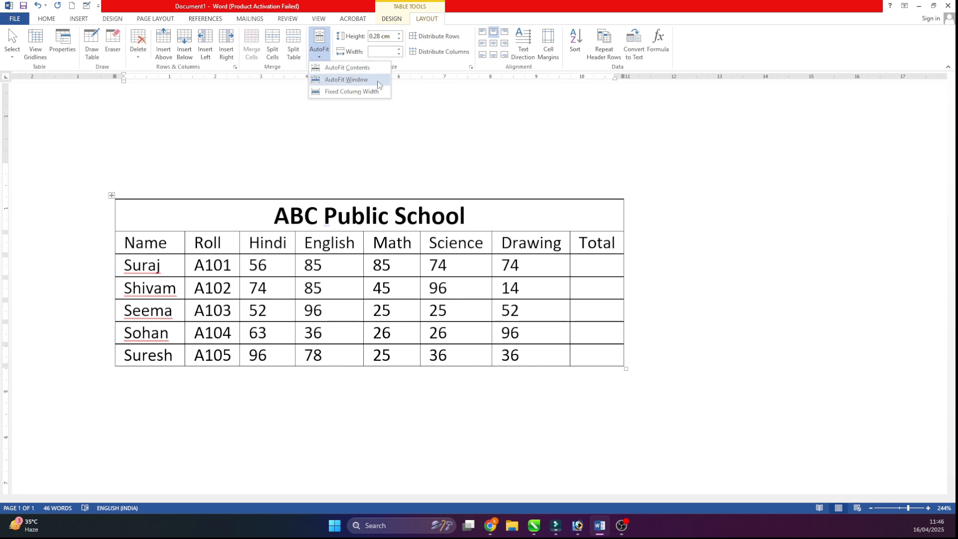
{"action": "left_click", "coordinate": [346, 80]}
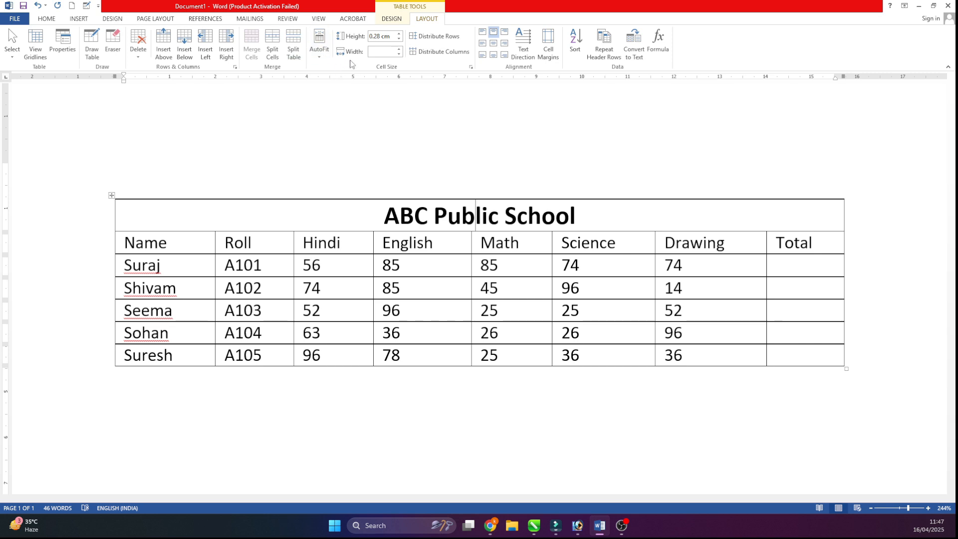
- Increase the ABC Public School title row's height to 1.6 cm
{"action": "left_click", "coordinate": [359, 218]}
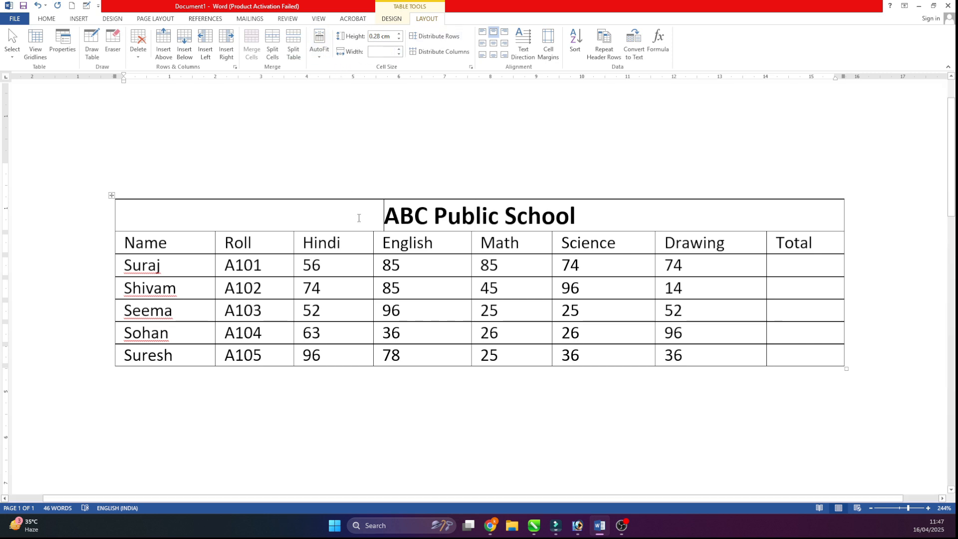
{"action": "left_click", "coordinate": [399, 34]}
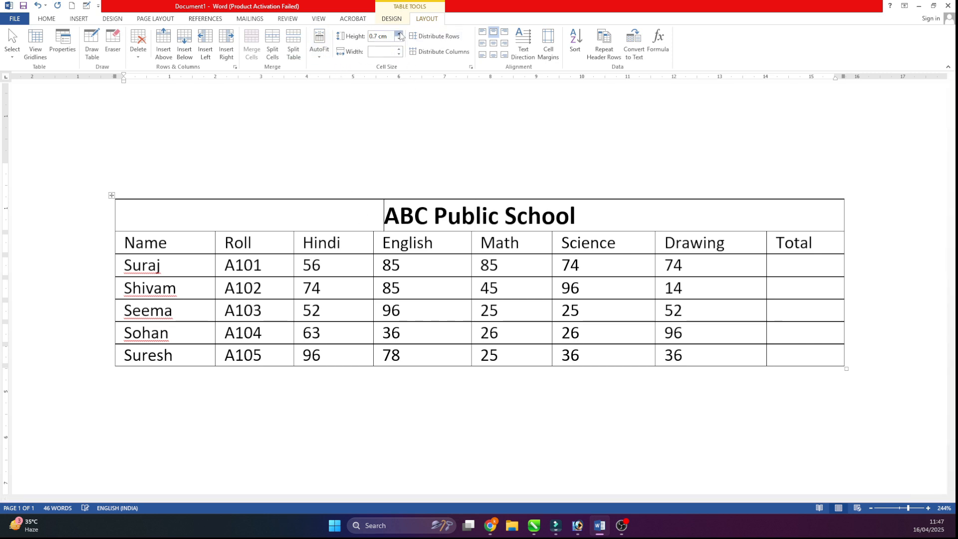
{"action": "left_click", "coordinate": [399, 34]}
{"action": "left_click", "coordinate": [399, 34]}
{"action": "left_click", "coordinate": [399, 33]}
{"action": "left_click", "coordinate": [399, 33]}
{"action": "left_click", "coordinate": [400, 33]}
{"action": "left_click", "coordinate": [399, 34]}
{"action": "left_click", "coordinate": [399, 34]}
{"action": "left_click", "coordinate": [399, 33]}
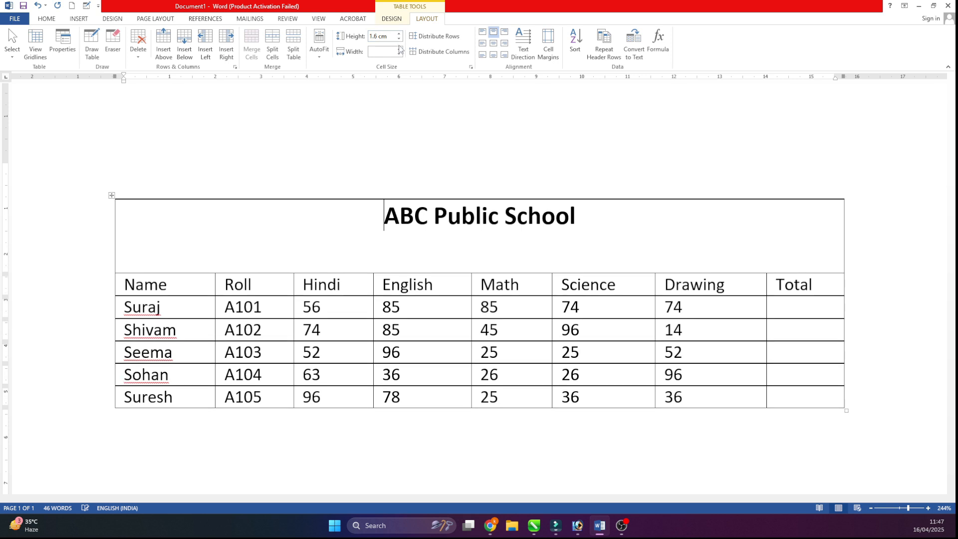
- Reduce the title row's height to 0.7 cm
{"action": "left_click", "coordinate": [399, 39]}
{"action": "left_click", "coordinate": [399, 39]}
{"action": "left_click", "coordinate": [399, 39]}
{"action": "left_click", "coordinate": [399, 39]}
{"action": "left_click", "coordinate": [399, 38]}
{"action": "left_click", "coordinate": [400, 39]}
{"action": "left_click", "coordinate": [399, 39]}
{"action": "left_click", "coordinate": [399, 39]}
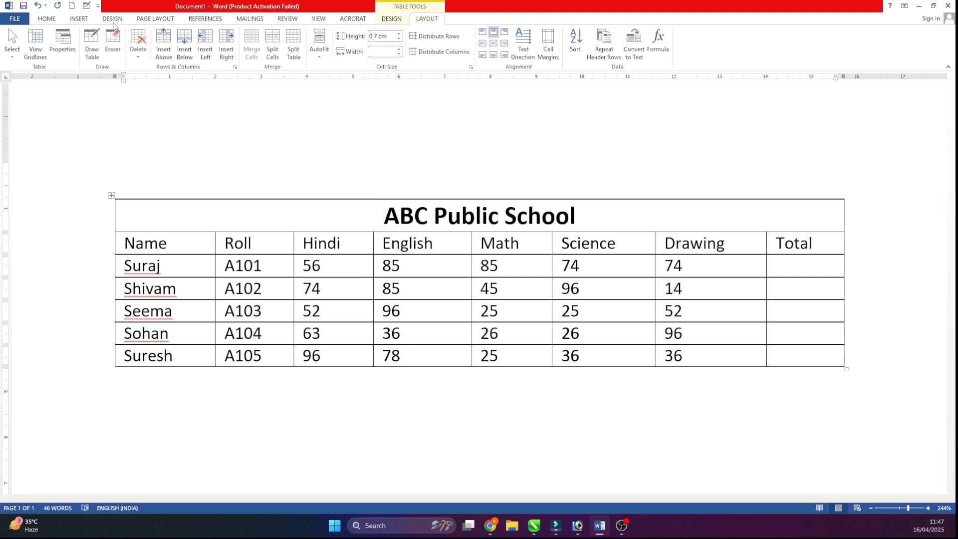
{"action": "left_click", "coordinate": [46, 18]}
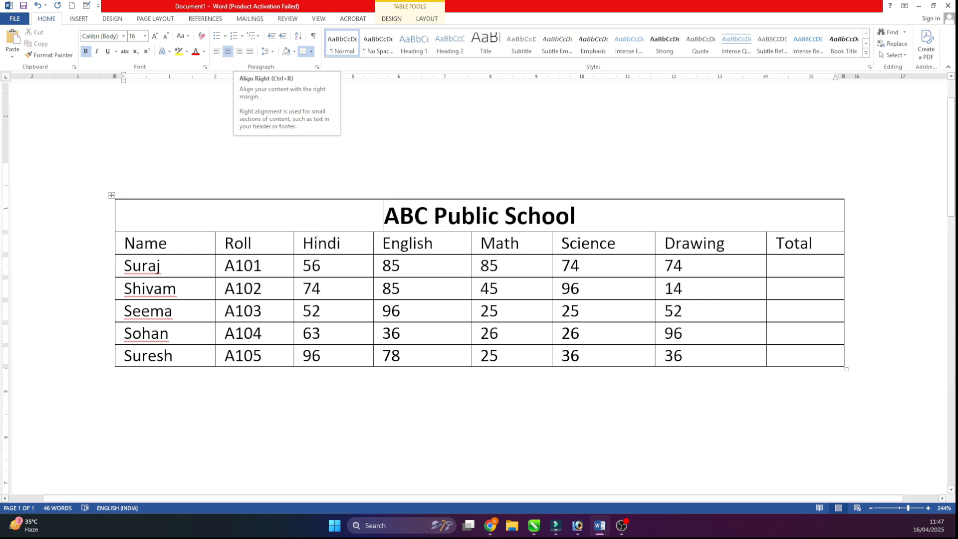
{"action": "left_click", "coordinate": [325, 211]}
{"action": "left_click", "coordinate": [427, 18]}
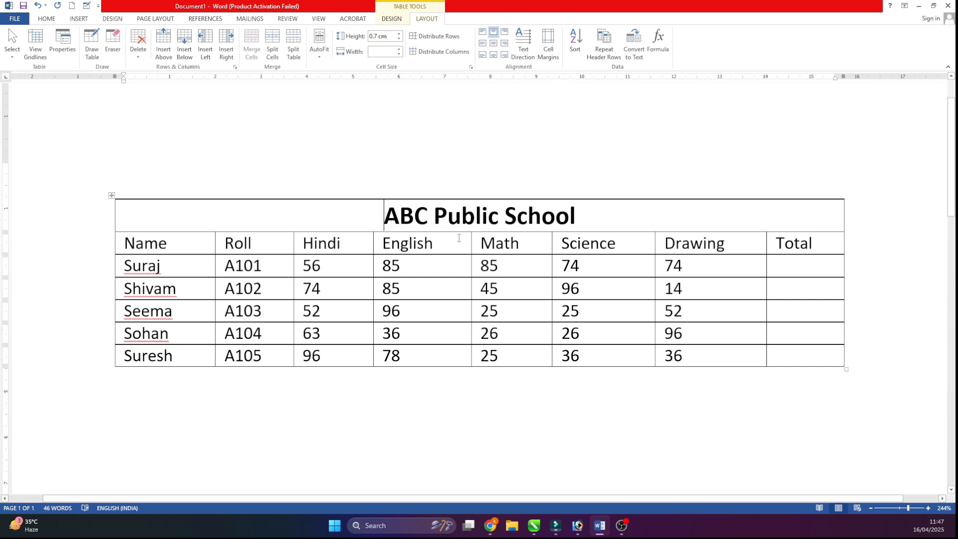
- Try the top and bottom cell alignments on the ABC Public School title, ending with bottom right
{"action": "left_click_drag", "start_coordinate": [368, 212], "coordinate": [598, 216]}
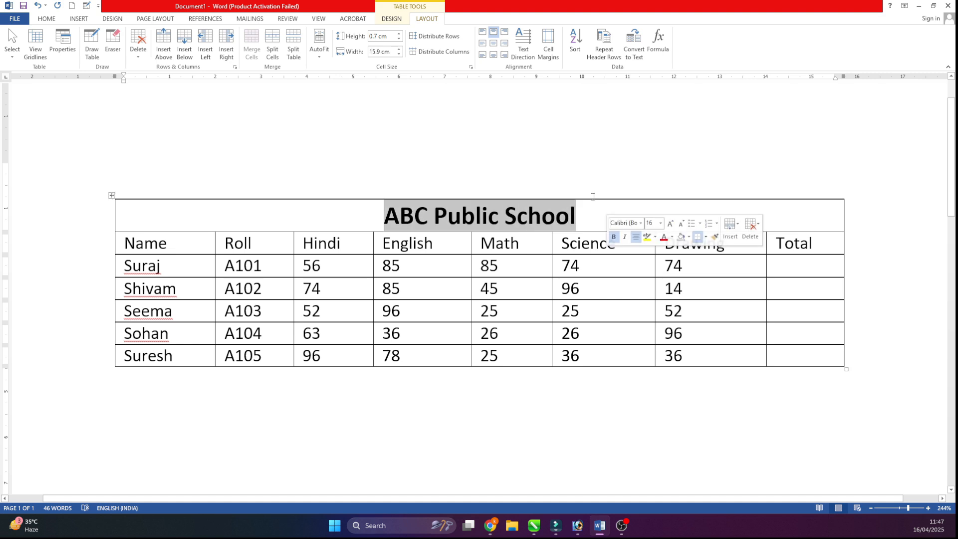
{"action": "left_click", "coordinate": [482, 31]}
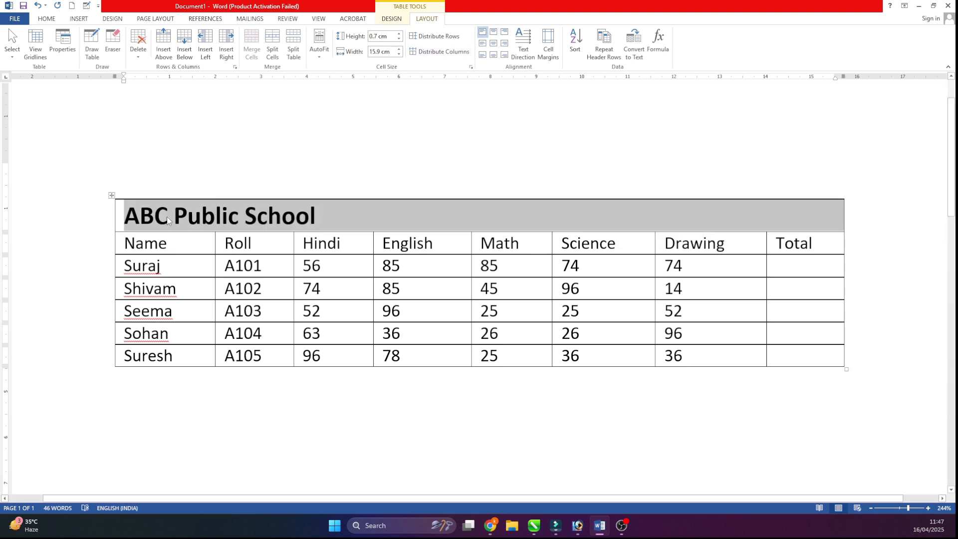
{"action": "left_click", "coordinate": [493, 32]}
{"action": "left_click", "coordinate": [505, 33]}
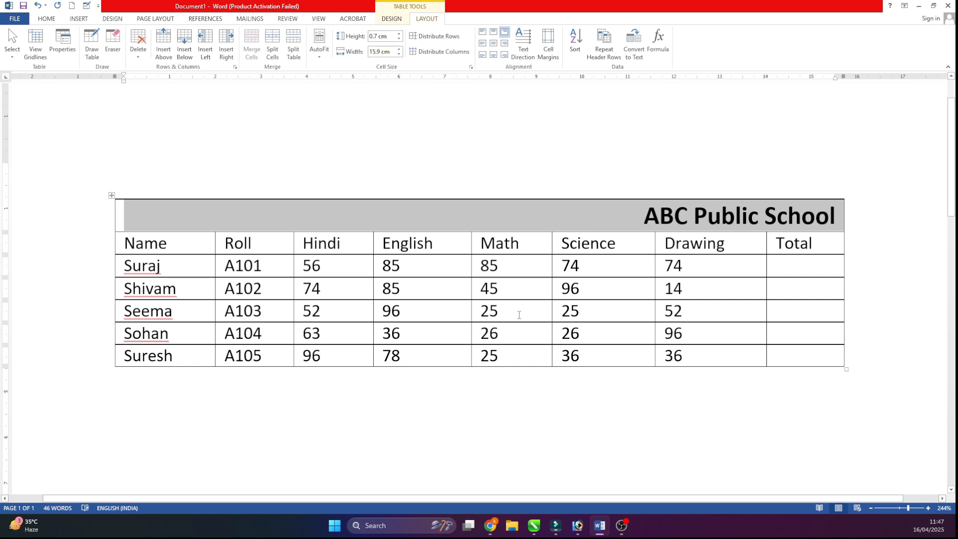
{"action": "left_click", "coordinate": [483, 55]}
{"action": "left_click", "coordinate": [493, 56]}
{"action": "left_click", "coordinate": [504, 56]}
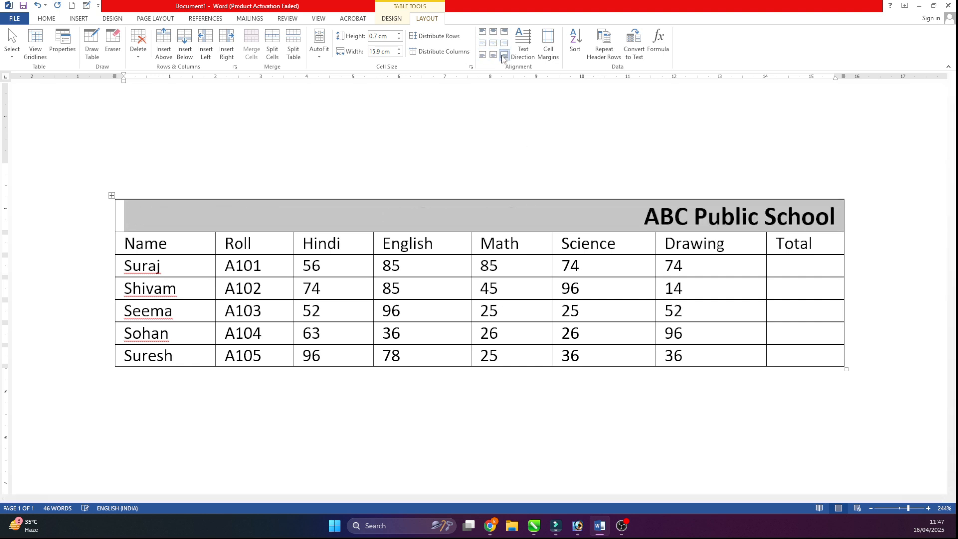
- Enlarge the title row to about 2.2 cm high and try the title at bottom right, bottom center, center and top center
{"action": "left_click", "coordinate": [429, 220]}
{"action": "left_click_drag", "start_coordinate": [160, 231], "coordinate": [165, 300]}
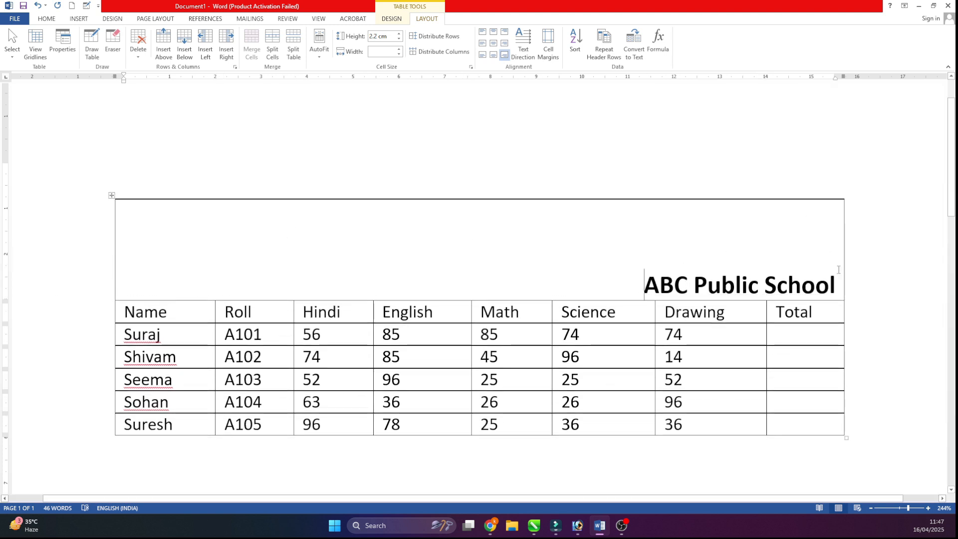
{"action": "left_click", "coordinate": [506, 58]}
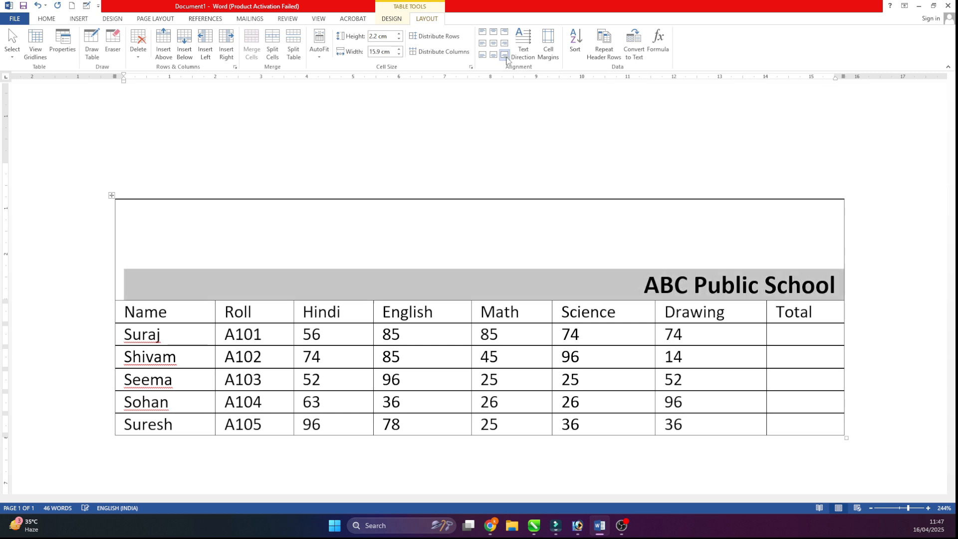
{"action": "left_click", "coordinate": [494, 57]}
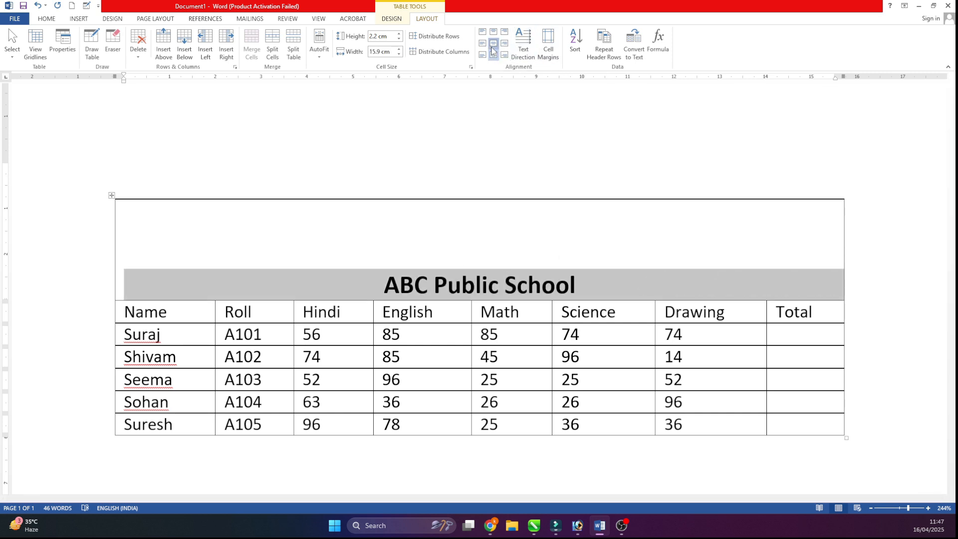
{"action": "left_click", "coordinate": [493, 46]}
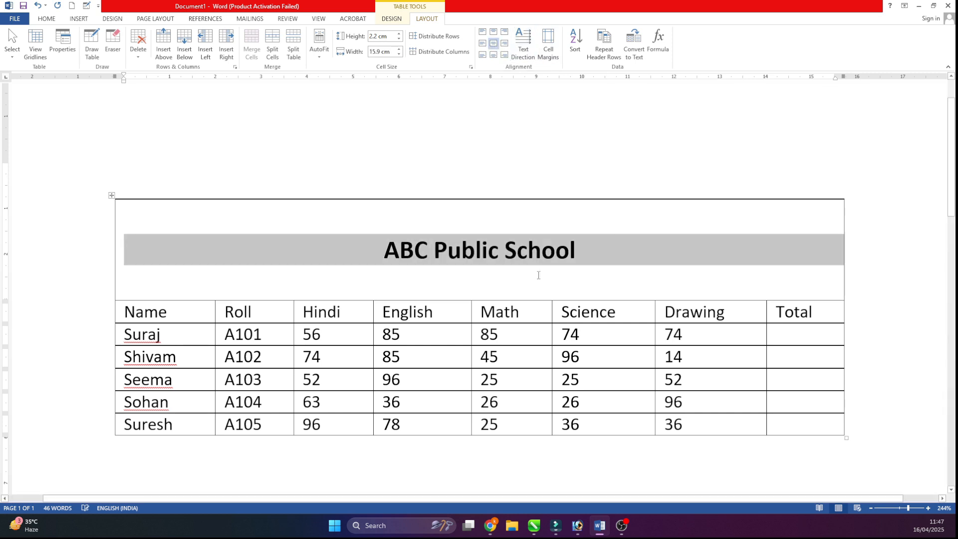
{"action": "left_click", "coordinate": [496, 35]}
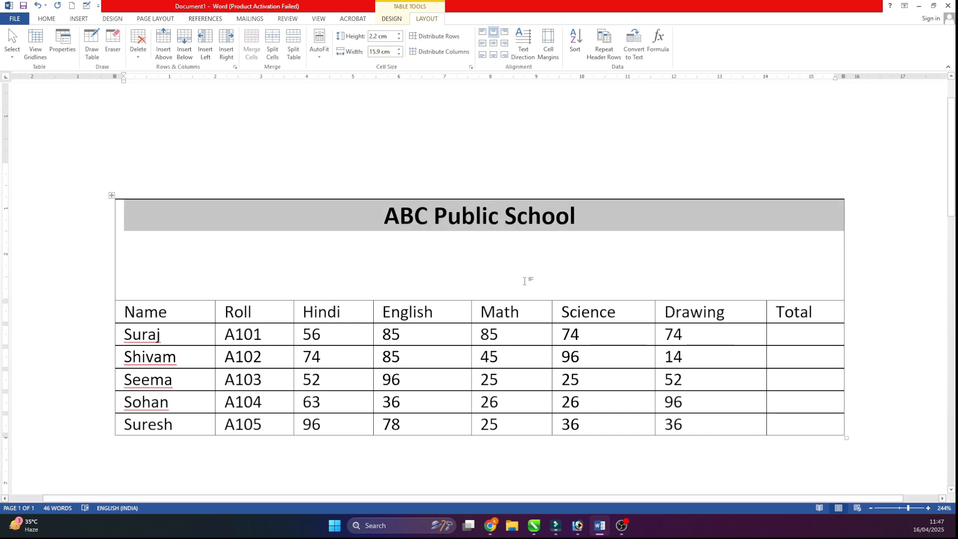
- Try the left and center cell alignments on the title and settle on Align Center, centered horizontally and vertically
{"action": "left_click", "coordinate": [482, 31]}
{"action": "left_click", "coordinate": [482, 43]}
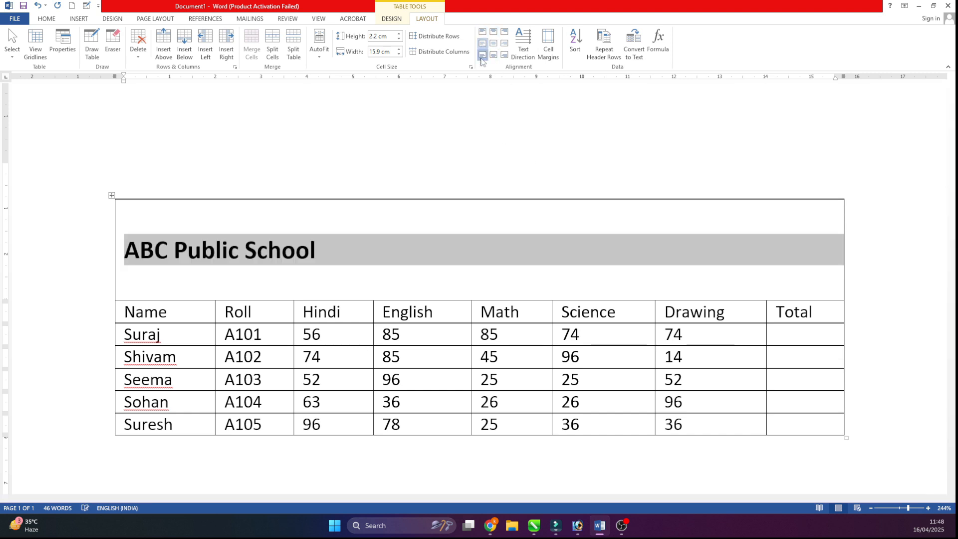
{"action": "left_click", "coordinate": [482, 55]}
{"action": "left_click", "coordinate": [494, 54]}
{"action": "left_click", "coordinate": [492, 43]}
{"action": "left_click", "coordinate": [493, 31]}
{"action": "left_click", "coordinate": [493, 43]}
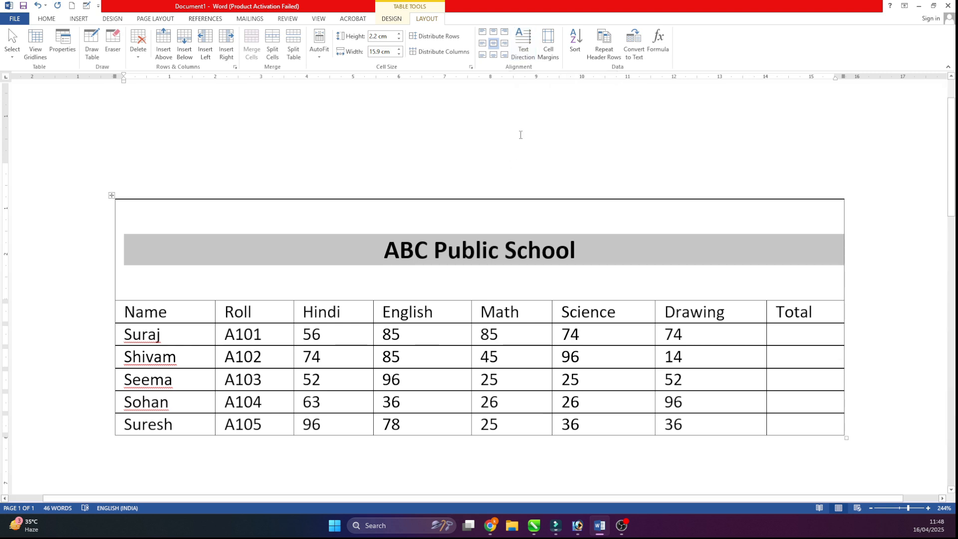
- Rotate the title's text direction through its vertical orientations and return it to horizontal
{"action": "left_click", "coordinate": [521, 54]}
{"action": "left_click", "coordinate": [520, 56]}
{"action": "left_click", "coordinate": [520, 56]}
{"action": "left_click", "coordinate": [520, 56]}
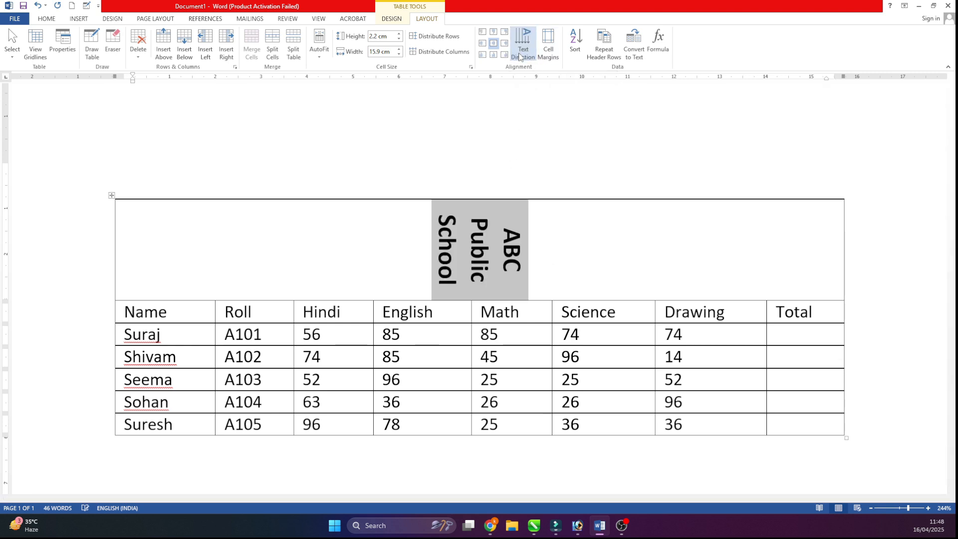
{"action": "left_click", "coordinate": [520, 57]}
{"action": "left_click", "coordinate": [519, 57]}
{"action": "left_click", "coordinate": [520, 56]}
{"action": "left_click", "coordinate": [520, 57]}
{"action": "left_click", "coordinate": [520, 56]}
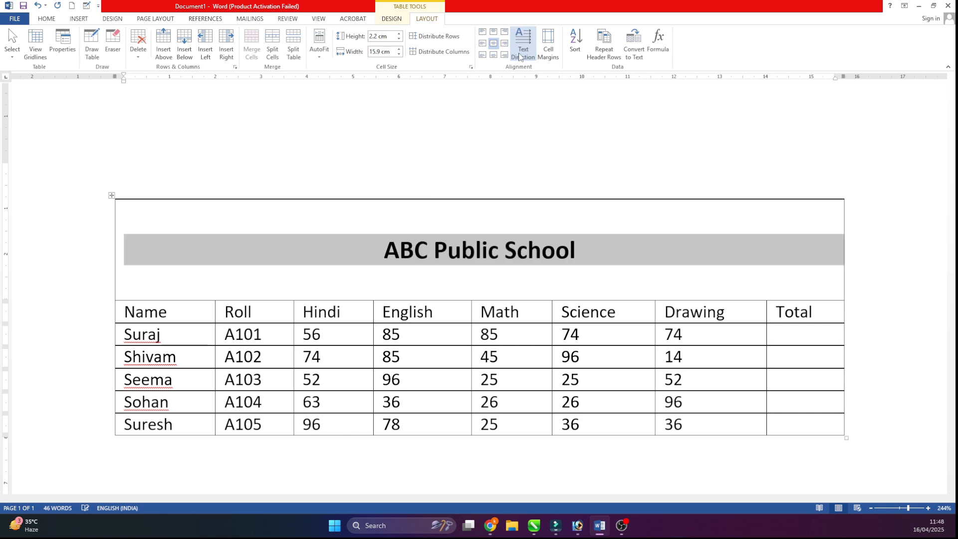
- View the table's default cell margin options and close them without changes
{"action": "left_click", "coordinate": [548, 48]}
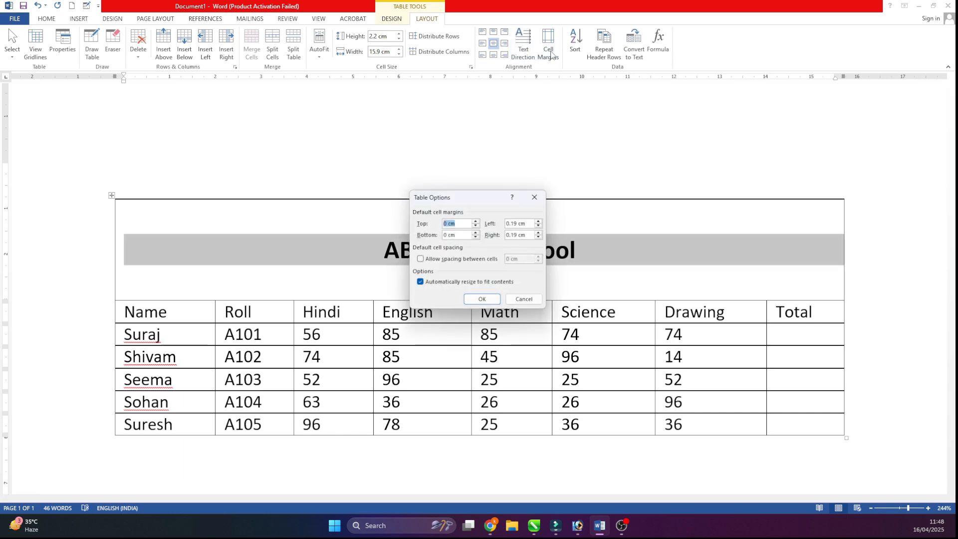
{"action": "left_click", "coordinate": [533, 197]}
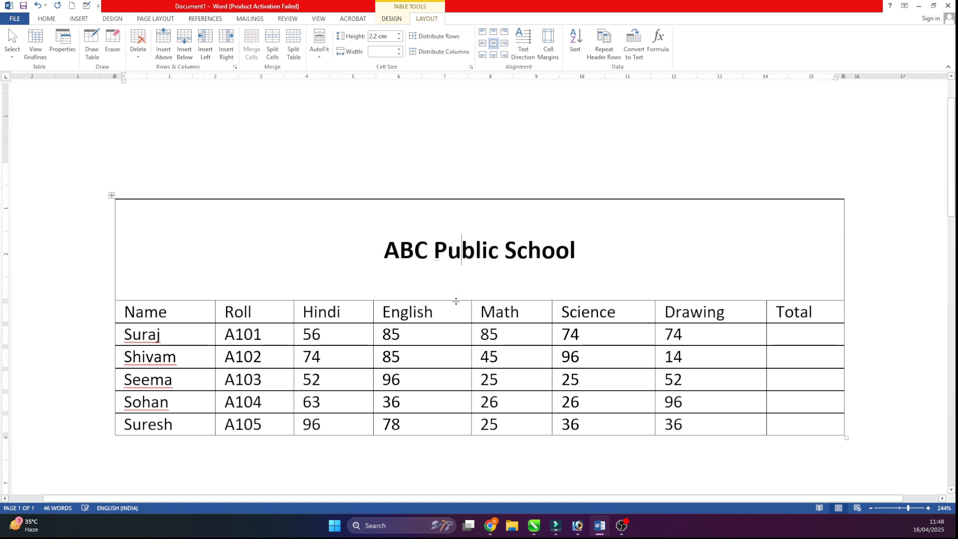
- Reduce the title row's height to about 1.2 cm and try to sort the table
{"action": "left_click_drag", "start_coordinate": [455, 300], "coordinate": [473, 253]}
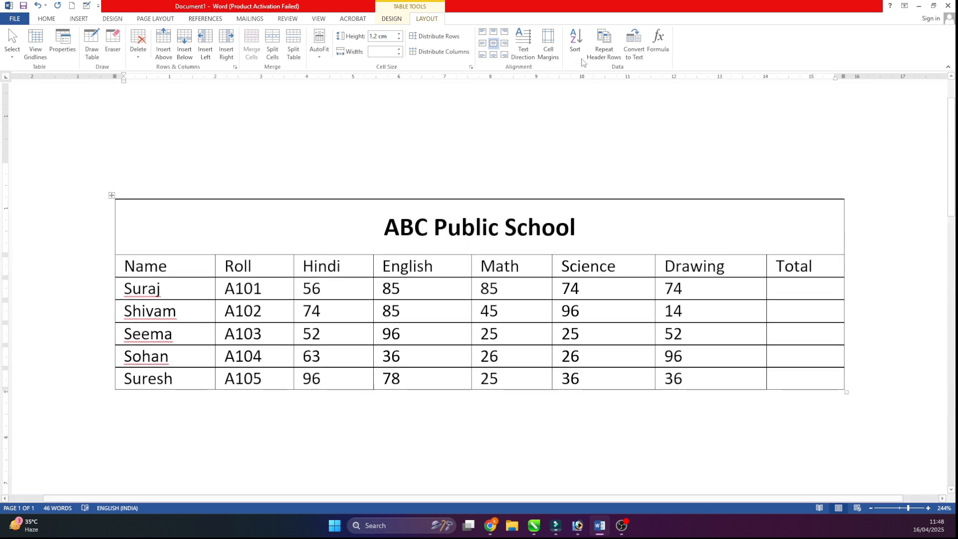
{"action": "left_click", "coordinate": [575, 42]}
{"action": "left_click", "coordinate": [597, 172]}
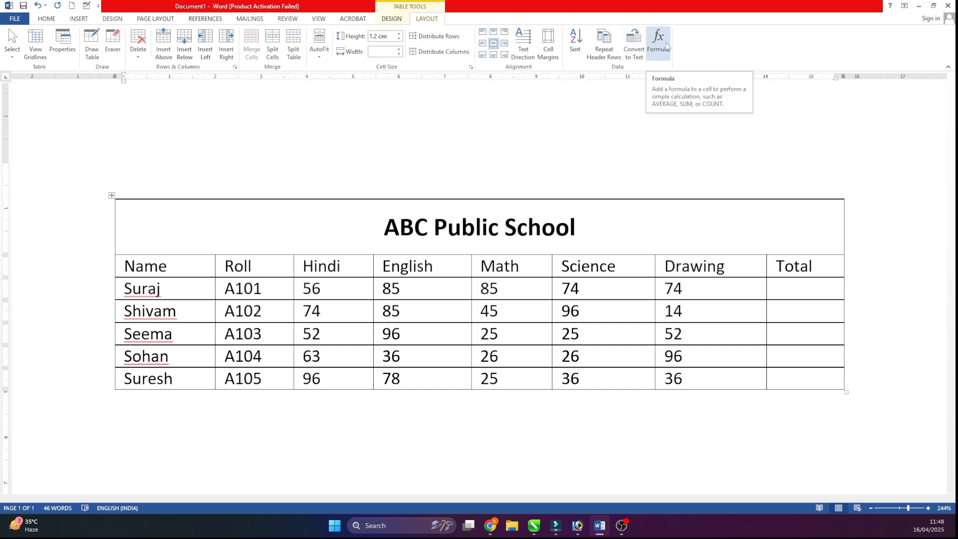
- Place the cursor in the first student's Total cell, then open Calculator and move its window over the Total column
{"action": "scroll", "coordinate": [761, 238], "scroll_direction": "down", "scroll_amount": 2}
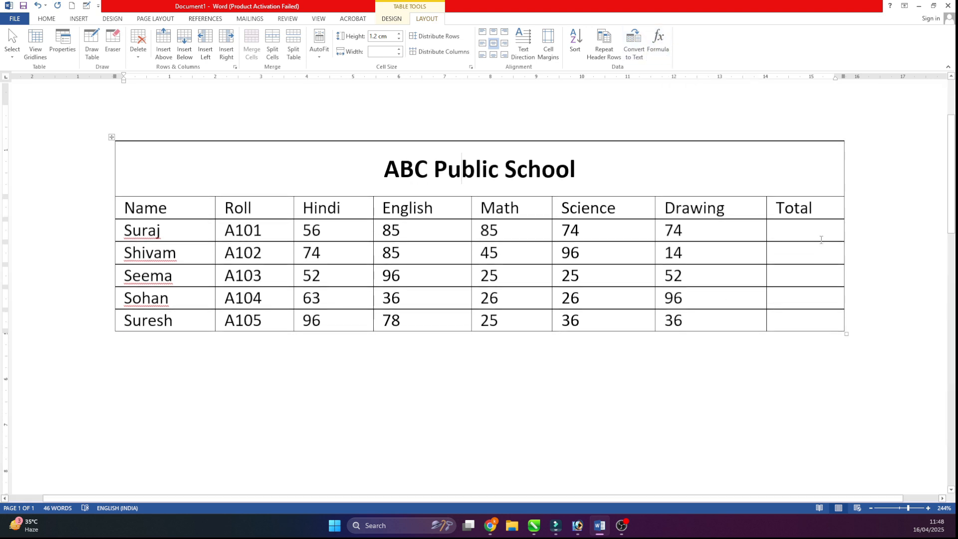
{"action": "left_click", "coordinate": [810, 231]}
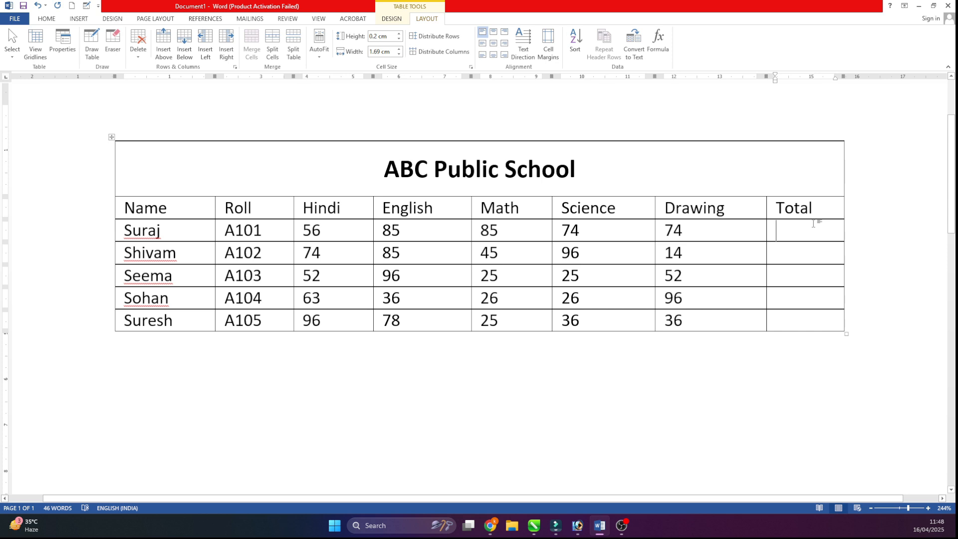
{"action": "key", "text": "super"}
{"action": "type", "text": "calc"}
{"action": "key", "text": "Return"}
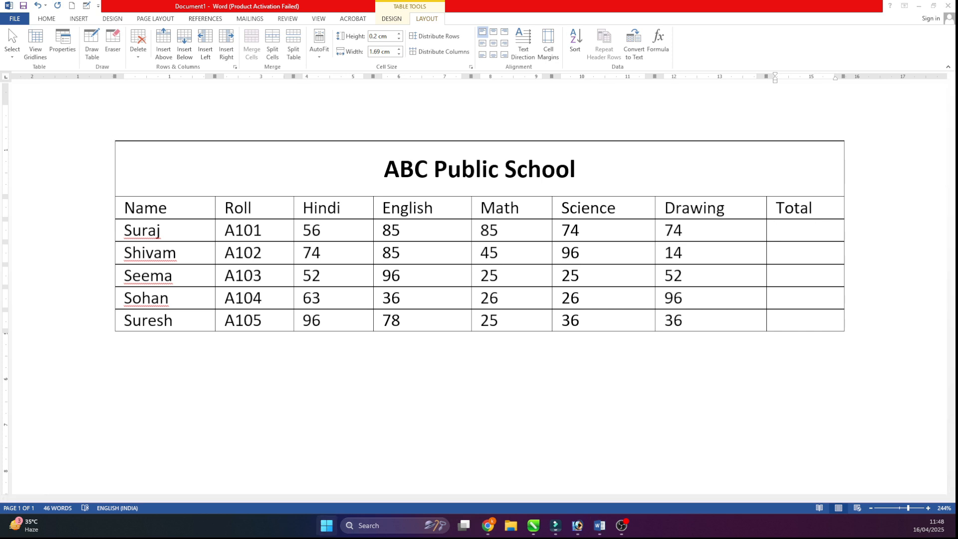
{"action": "left_click_drag", "start_coordinate": [536, 251], "coordinate": [838, 169]}
- Add the marks 56, 85, 85, 74 and 74 in Calculator, close it and enter 374 as the first student's total
{"action": "type", "text": "56"}
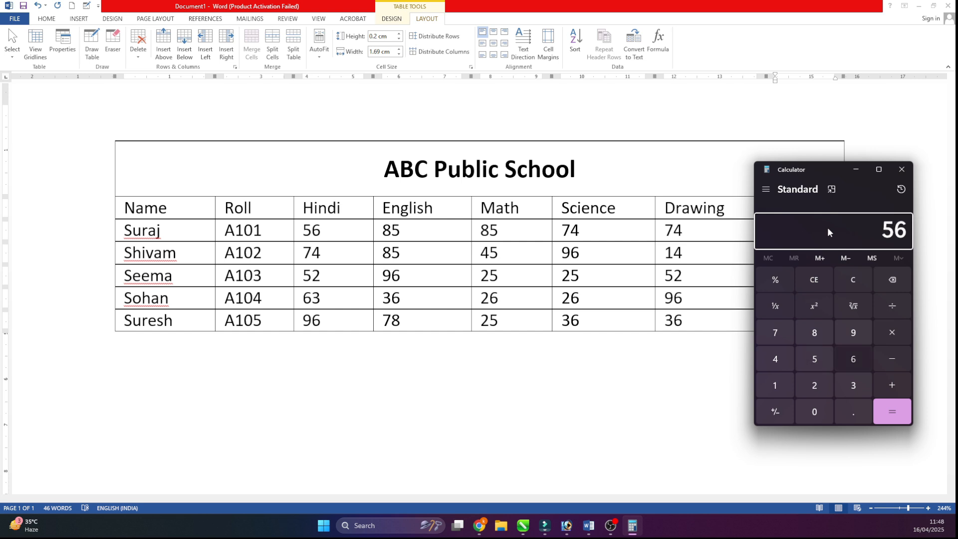
{"action": "type", "text": "+85+85+74+74+6"}
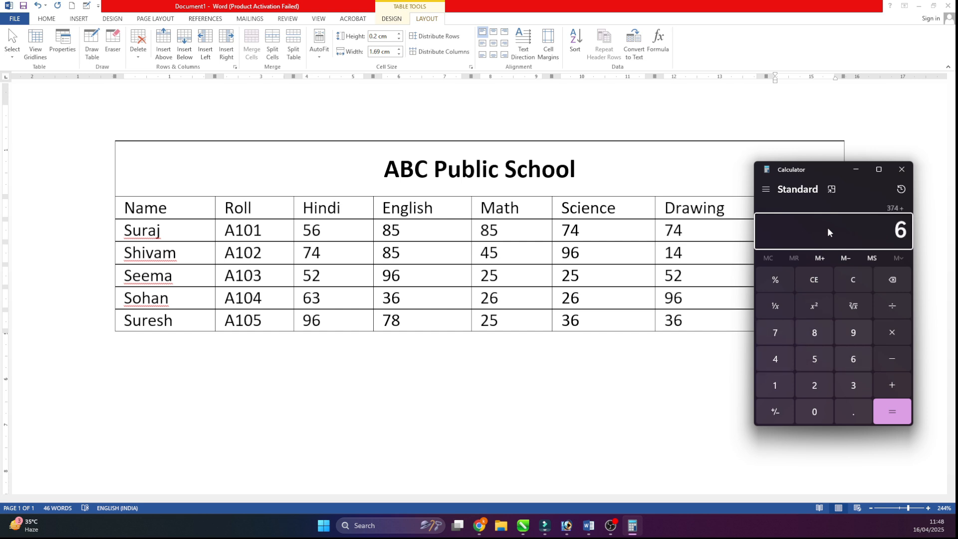
{"action": "key", "text": "BackSpace"}
{"action": "key", "text": "Return"}
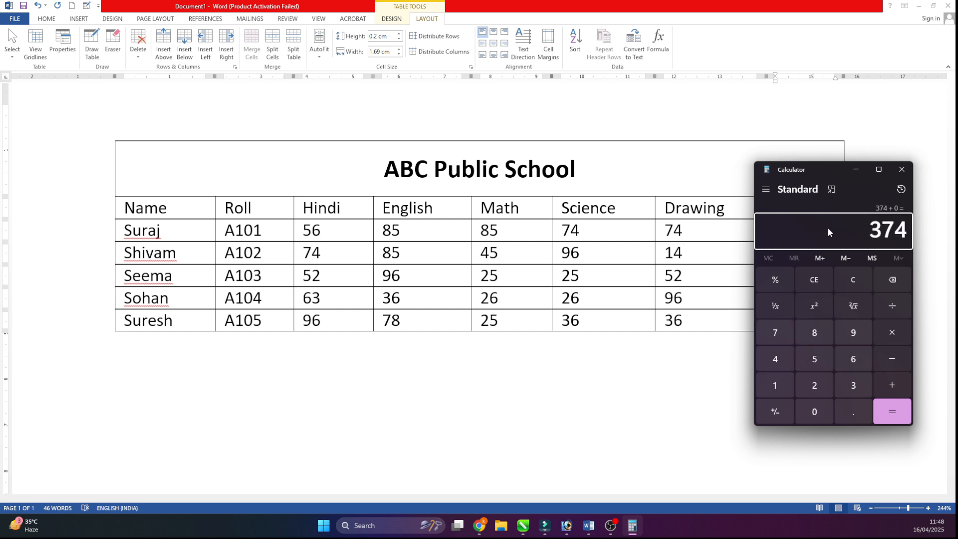
{"action": "left_click", "coordinate": [902, 172]}
{"action": "type", "text": "374"}
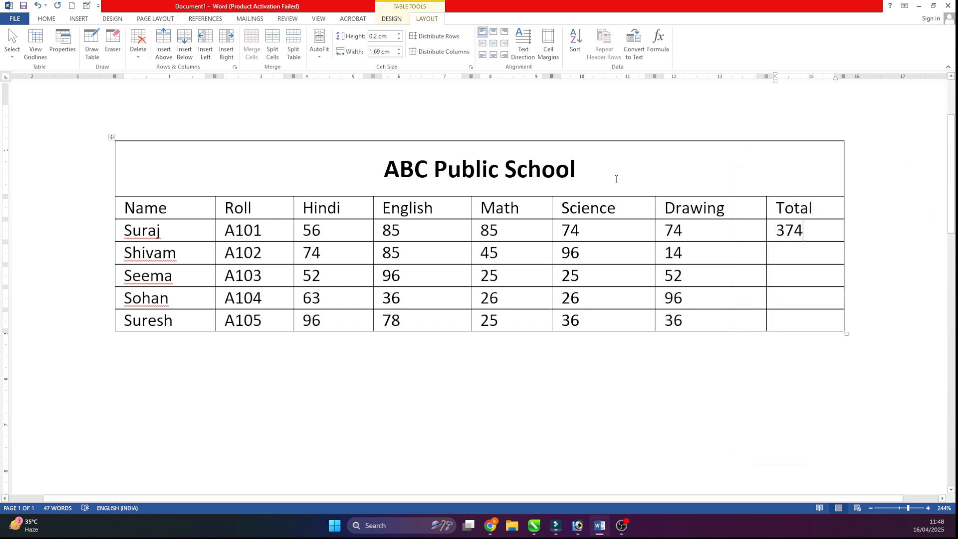
{"action": "left_click", "coordinate": [807, 250]}
{"action": "left_click", "coordinate": [659, 40]}
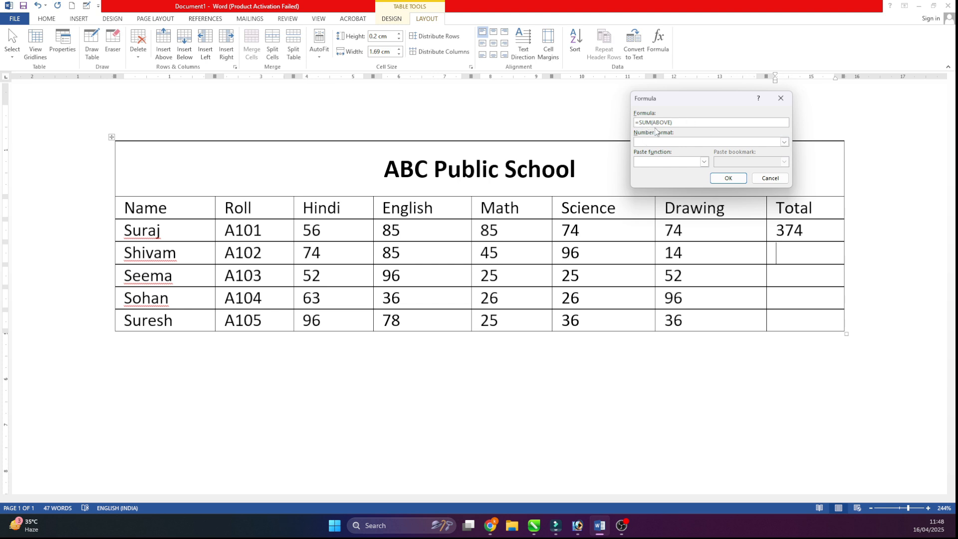
{"action": "left_click", "coordinate": [770, 178]}
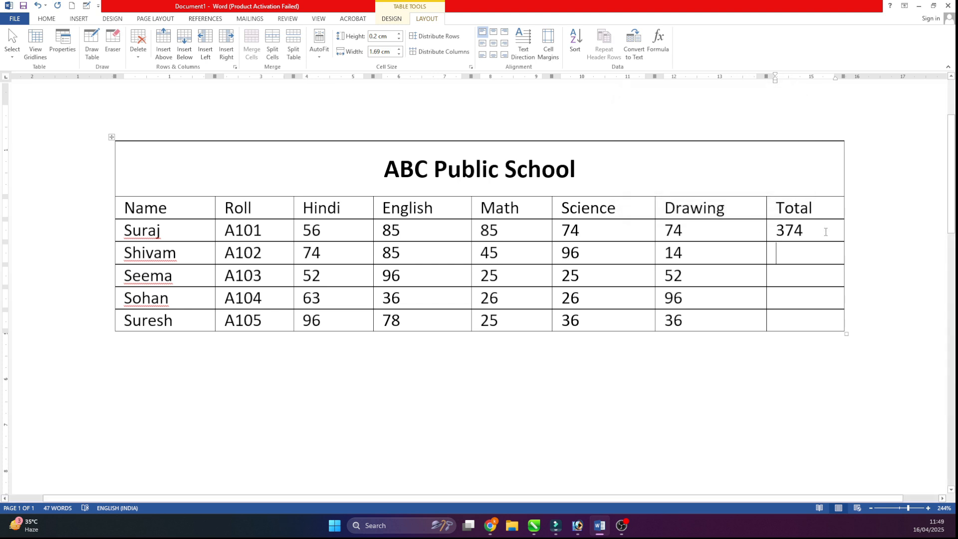
- Clear the manually entered total from the first student's row and open the Formula dialog for that cell
{"action": "left_click", "coordinate": [769, 235]}
{"action": "double_click", "coordinate": [769, 235]}
{"action": "key", "text": "Delete"}
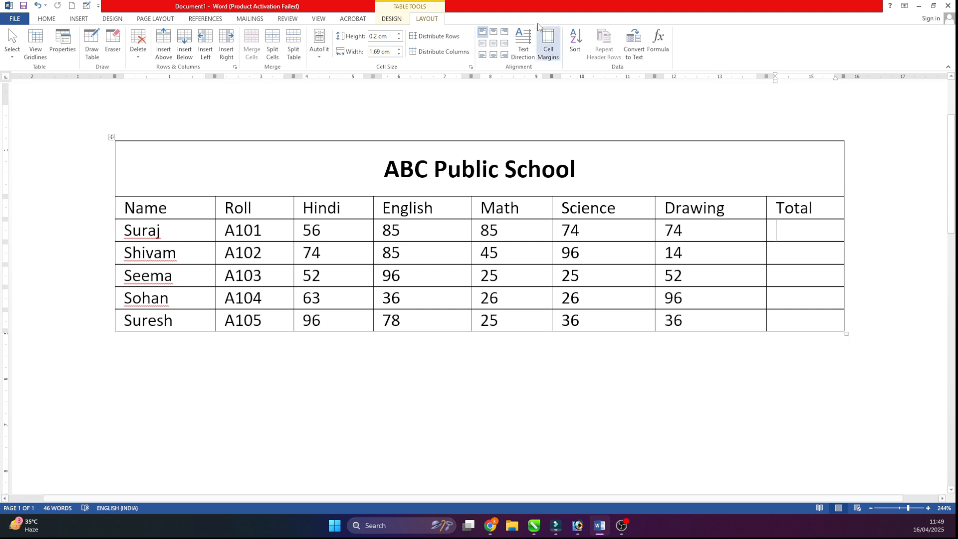
{"action": "left_click", "coordinate": [657, 44]}
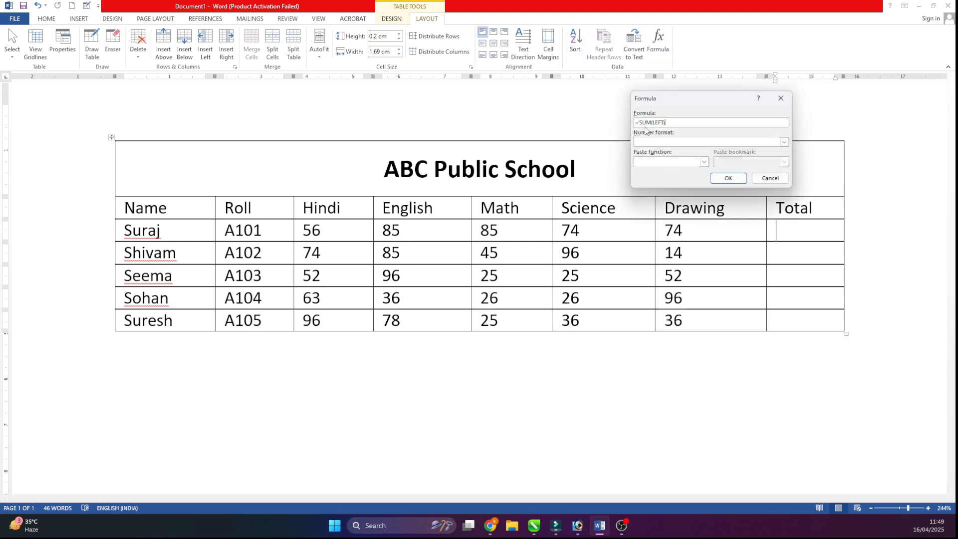